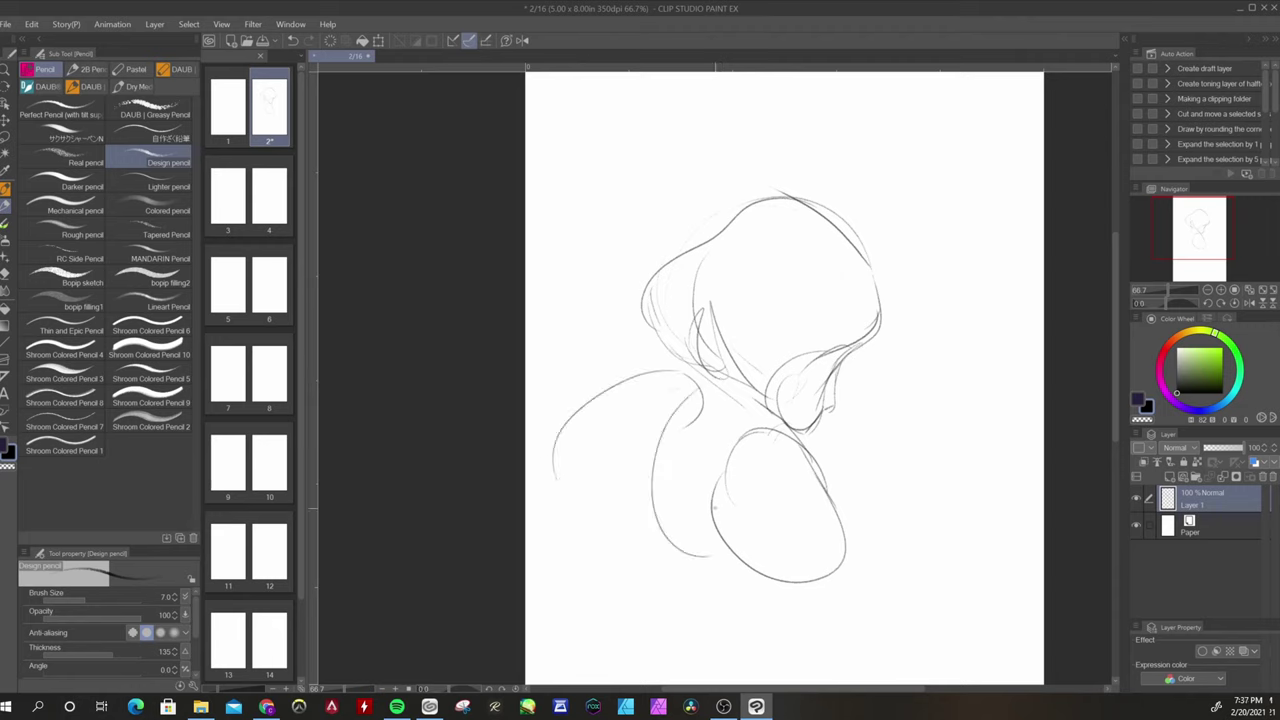
- Sketch the forearm extending from the upper-arm oval and the bent, raised lower-arm shape beside it
drag(732, 554, 781, 609)
drag(838, 506, 865, 601)
drag(791, 623, 832, 657)
drag(873, 606, 870, 652)
drag(848, 670, 885, 646)
drag(865, 583, 935, 570)
drag(918, 525, 879, 663)
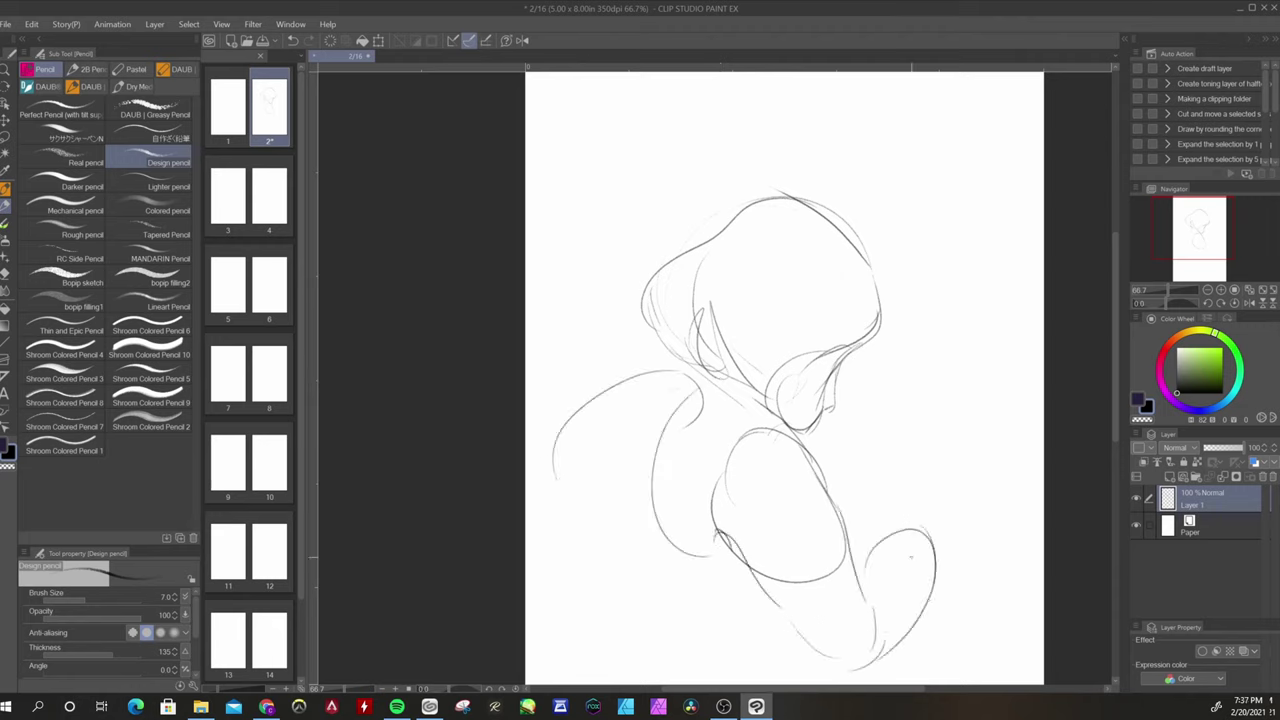
- Erase the rough nose and redraw the face profile with the nose, lips, chin and lowered eye
key(e)
drag(84, 600, 94, 600)
mouse_move(836, 365)
mouse_down()
mouse_move(820, 407)
mouse_move(837, 403)
mouse_up()
key(p)
drag(850, 346, 818, 420)
drag(790, 360, 815, 432)
mouse_move(870, 338)
mouse_down()
mouse_move(840, 374)
mouse_move(838, 354)
mouse_up()
drag(829, 358, 840, 351)
key(e)
key(p)
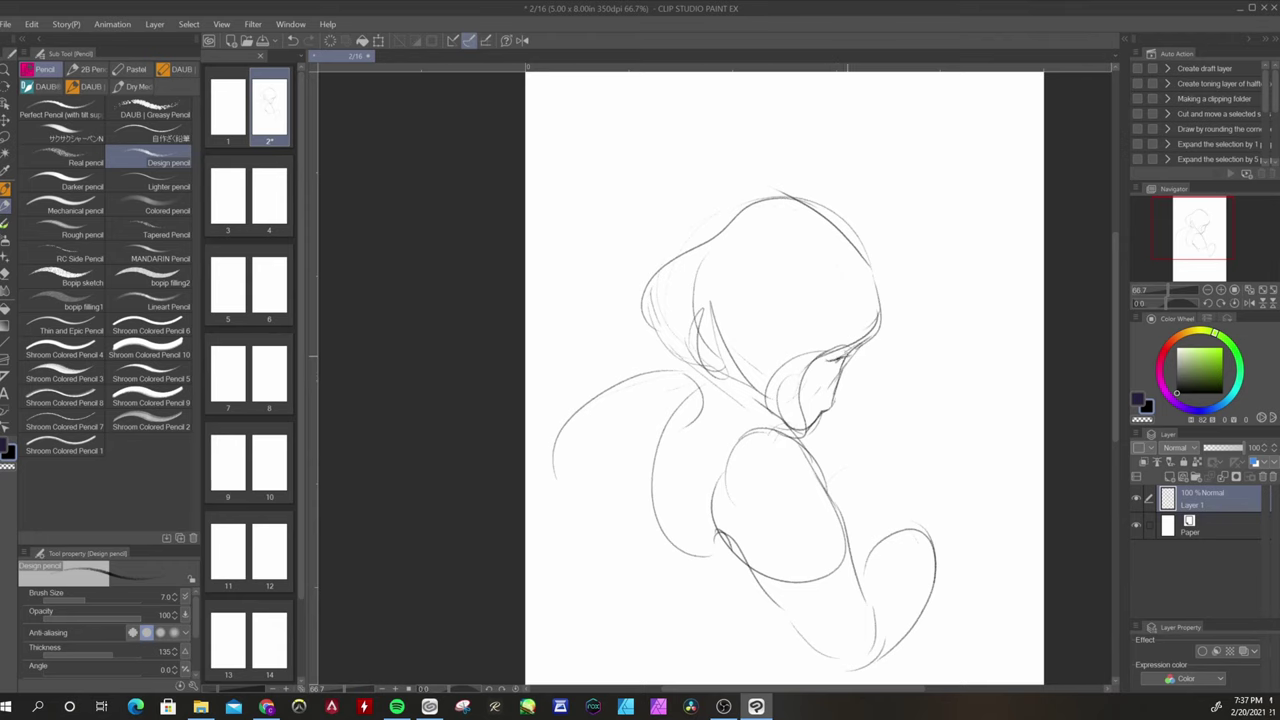
key(e)
key(p)
- Sketch long curved strokes behind the neck and a raised hand with spread fingers above the bent arm
drag(605, 275, 662, 432)
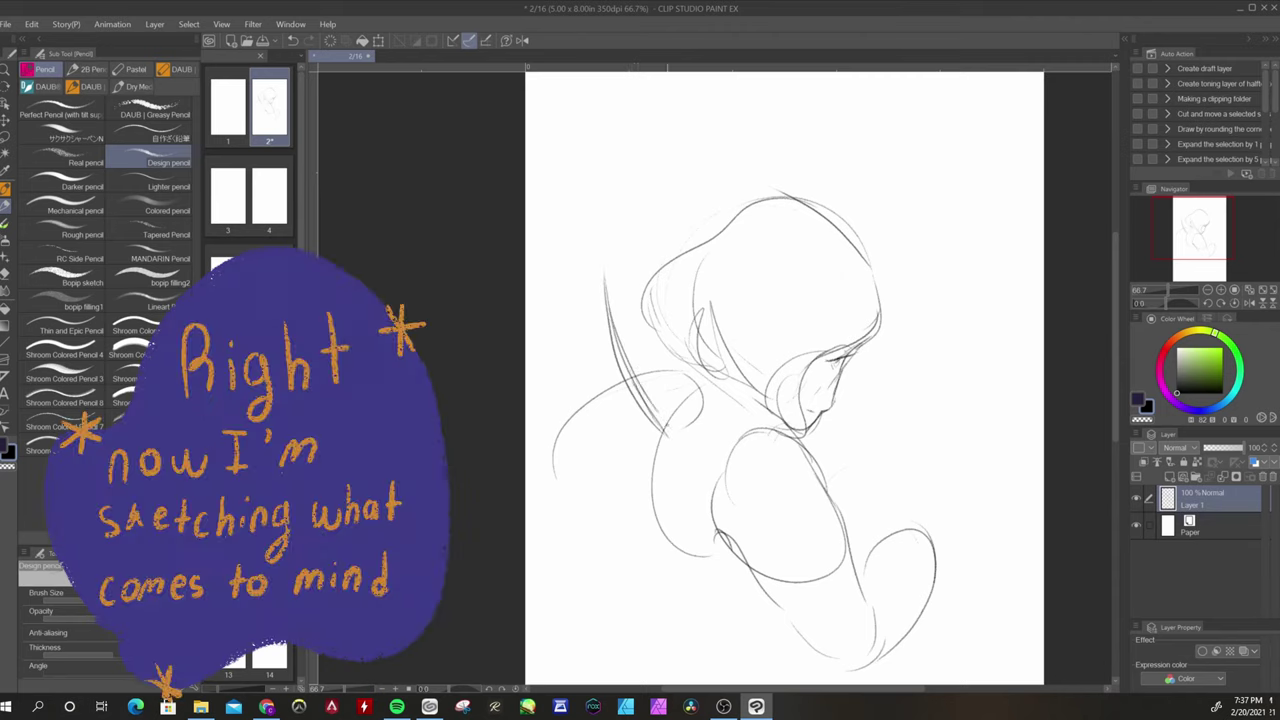
mouse_move(897, 482)
mouse_down()
mouse_move(939, 481)
mouse_move(894, 508)
mouse_up()
mouse_move(881, 472)
mouse_down()
mouse_move(884, 510)
mouse_move(912, 420)
mouse_up()
drag(912, 470, 930, 418)
drag(932, 468, 940, 420)
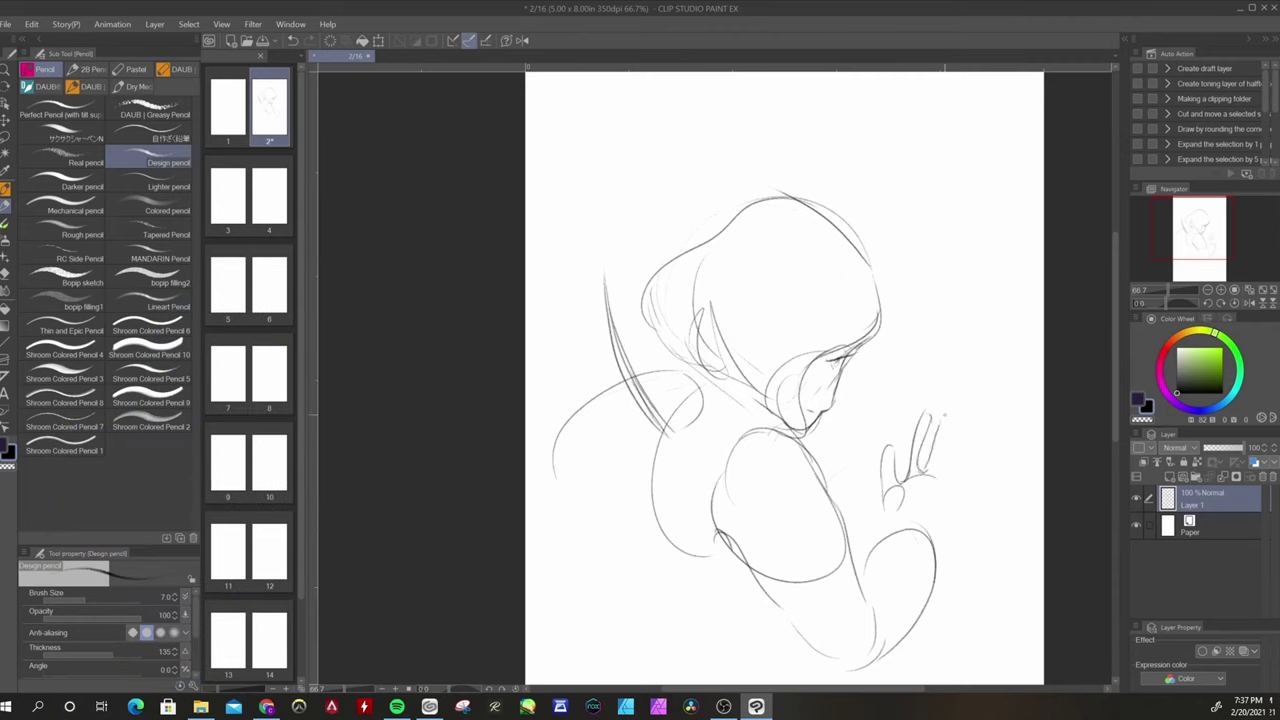
mouse_move(948, 486)
mouse_down()
mouse_move(983, 469)
mouse_move(952, 510)
mouse_up()
drag(952, 512, 942, 536)
- Draw the hairline contour over the crown and reinforce the hair strokes at the back of the head
mouse_move(722, 230)
mouse_down()
mouse_move(818, 240)
mouse_move(868, 336)
mouse_up()
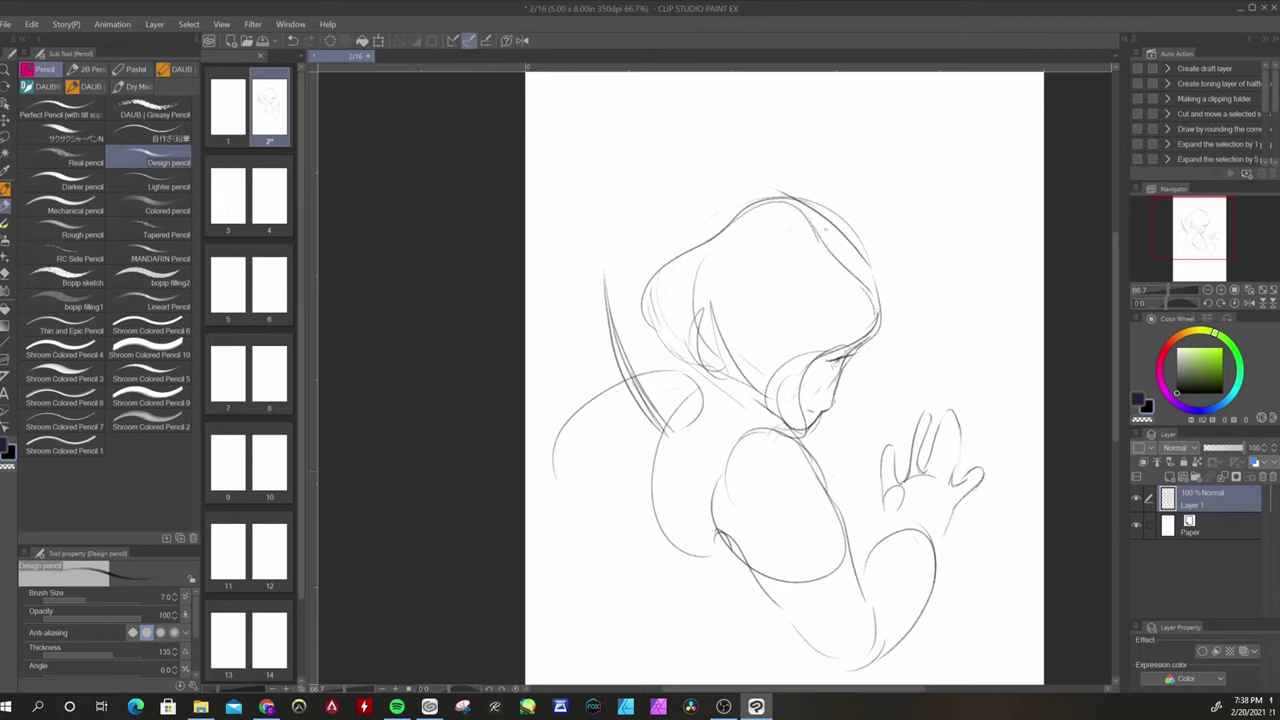
mouse_move(730, 224)
mouse_down()
mouse_move(868, 290)
mouse_move(650, 290)
mouse_up()
drag(656, 296, 680, 350)
drag(670, 290, 692, 364)
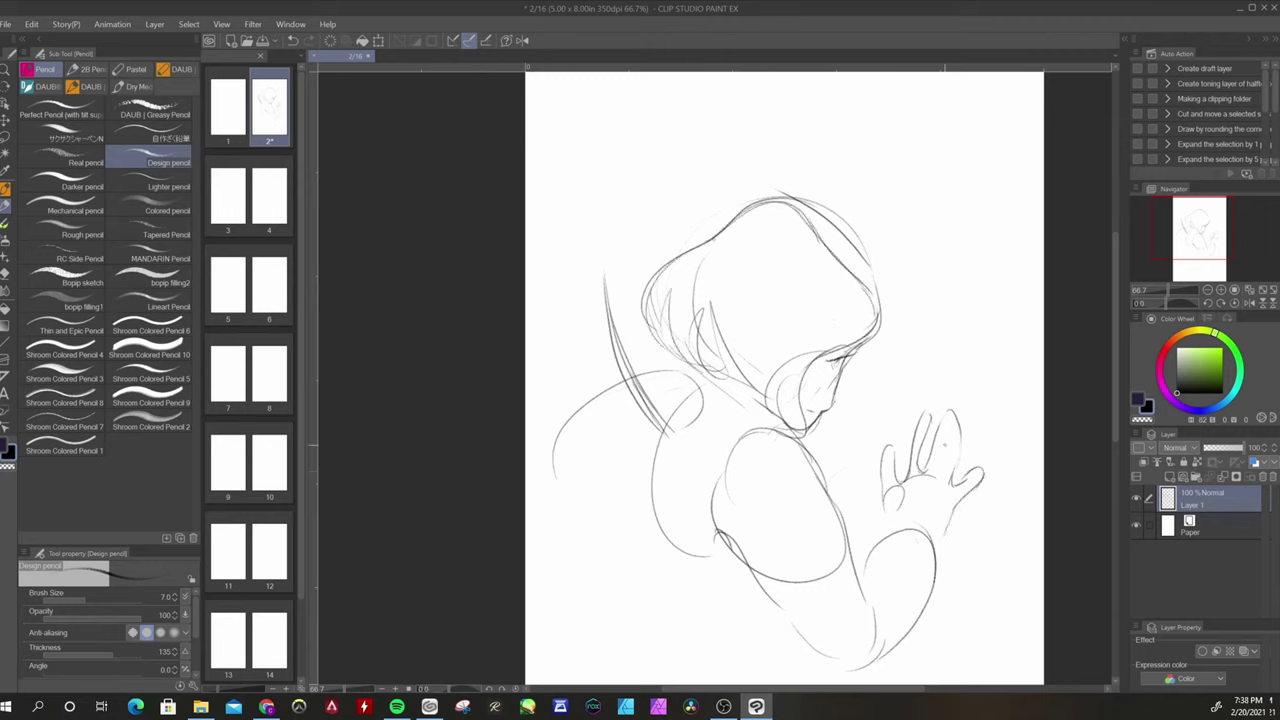
- Lengthen the raised hand's fingers with pointed, claw-like tips and clean up the strokes
drag(950, 426, 940, 467)
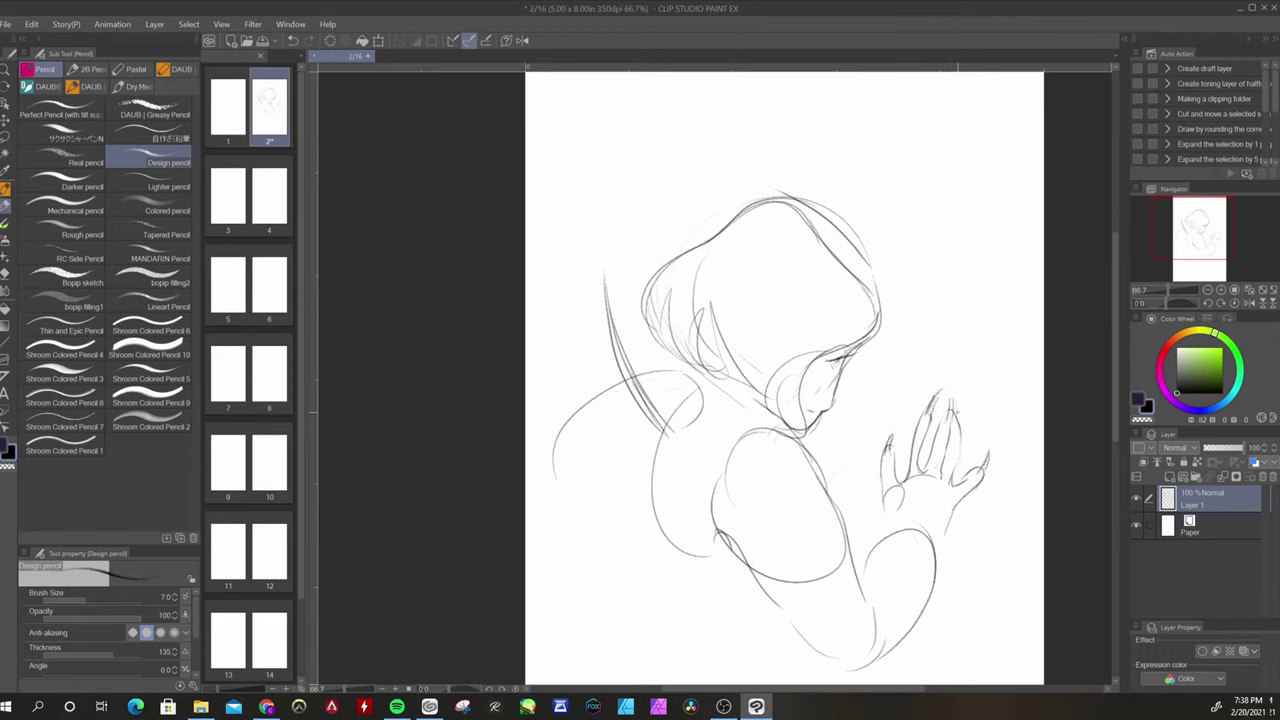
key(e)
key(p)
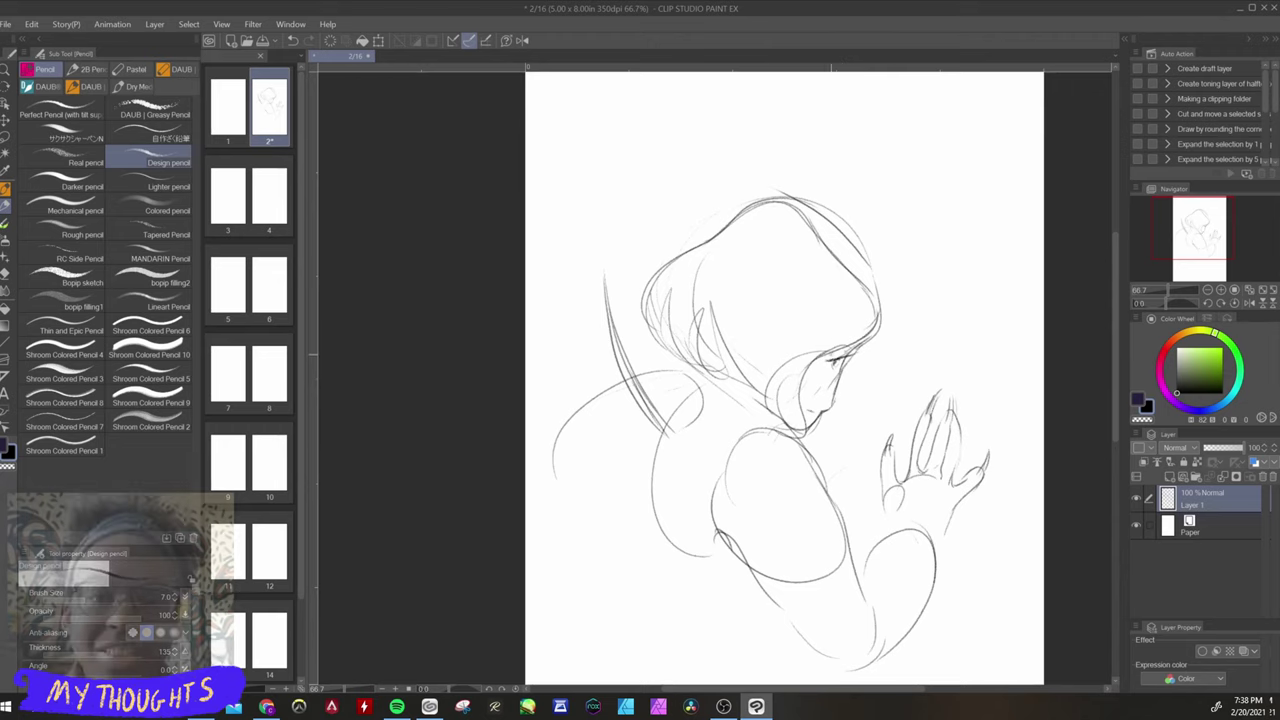
- Draw a heavy slanted eyebrow above the eye and light rough strokes in front of the face
drag(822, 333, 850, 350)
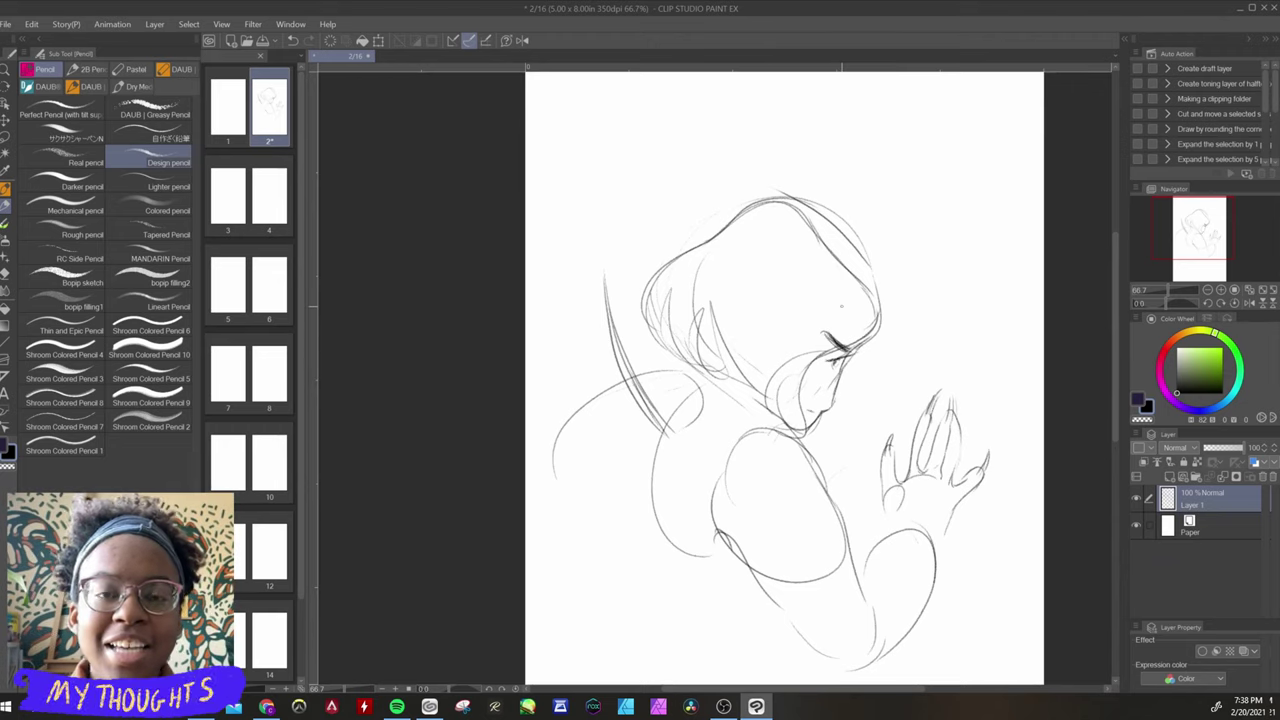
mouse_move(832, 408)
mouse_down()
mouse_move(841, 365)
mouse_move(879, 322)
mouse_move(915, 388)
mouse_move(857, 427)
mouse_up()
mouse_move(856, 412)
mouse_down()
mouse_move(915, 396)
mouse_move(847, 428)
mouse_up()
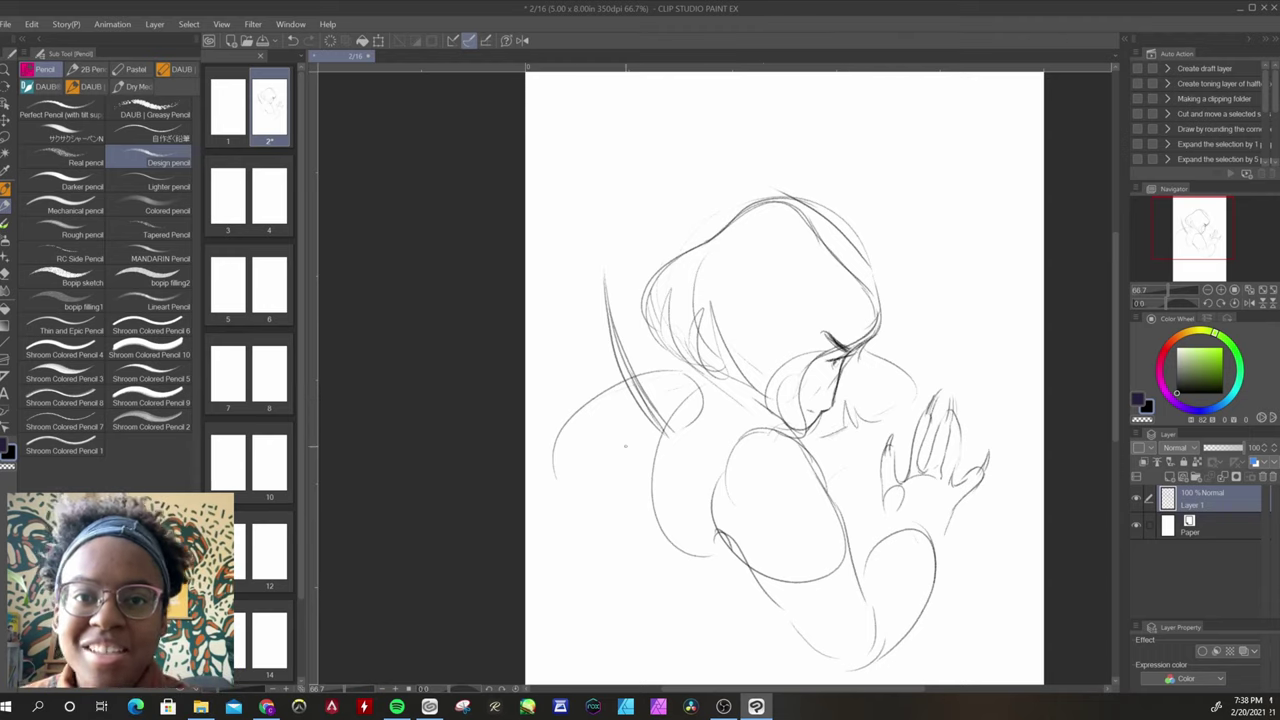
- Sketch the curved back below the shoulder and a long line sweeping up from the neck, erasing the stray stroke at the page edge
mouse_move(577, 508)
mouse_down()
mouse_move(625, 592)
mouse_move(728, 640)
mouse_up()
mouse_move(694, 371)
mouse_down()
mouse_move(656, 354)
mouse_move(527, 141)
mouse_up()
drag(527, 182, 548, 404)
key(e)
drag(548, 344, 528, 184)
key(p)
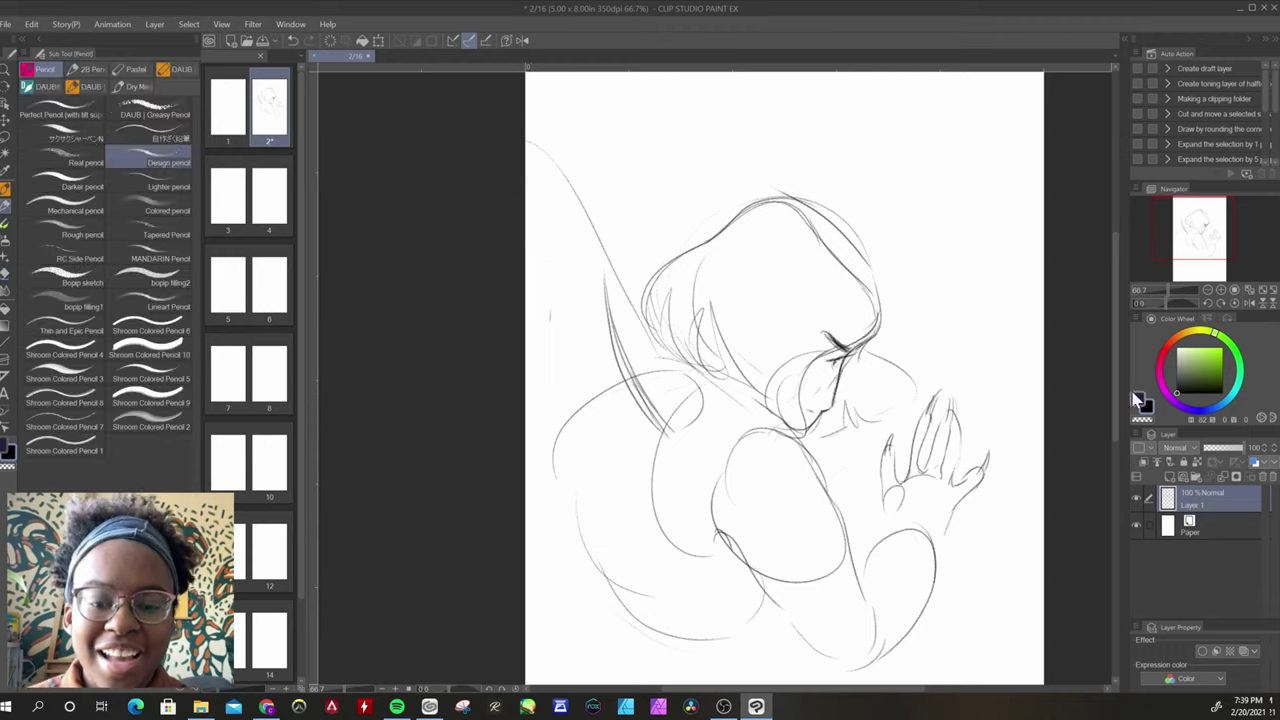
- Sketch long sweeping contours for the lower body and drapery across the lower part of the page
scroll(670, 380, down, 2)
drag(712, 442, 842, 598)
drag(550, 366, 703, 684)
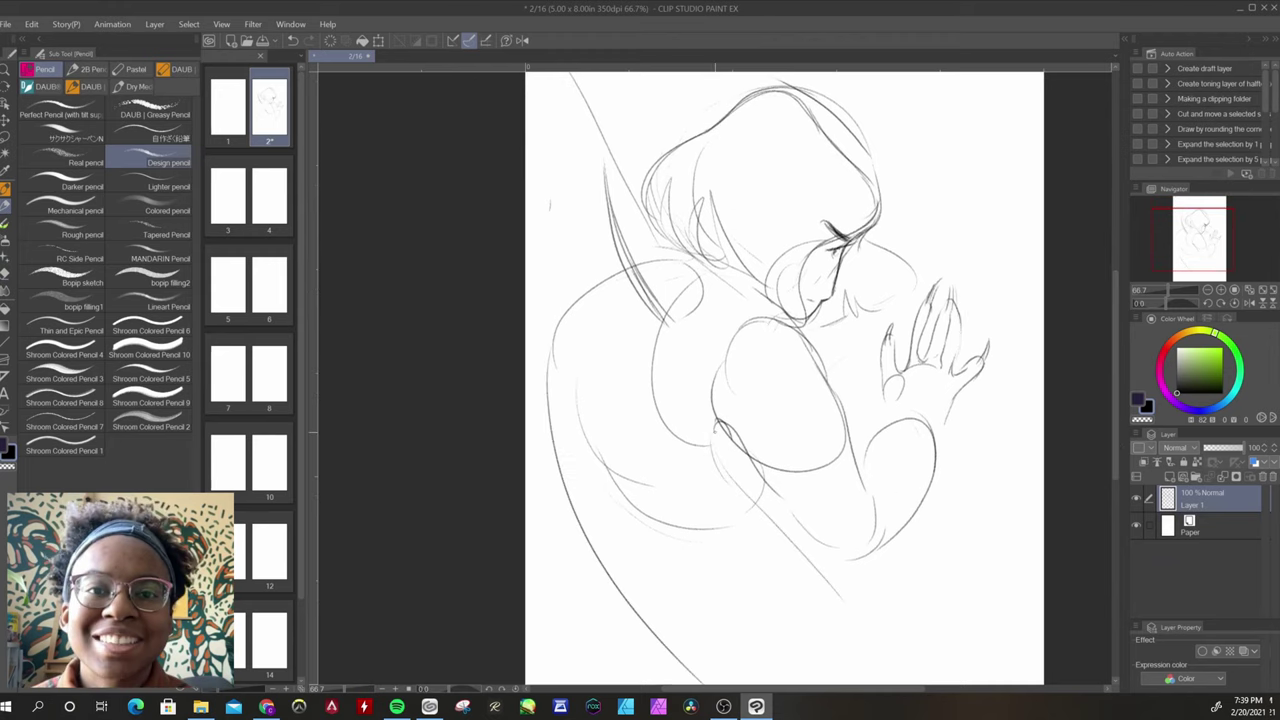
drag(571, 514, 568, 678)
mouse_move(586, 630)
mouse_down()
mouse_move(587, 660)
mouse_move(606, 614)
mouse_up()
drag(608, 611, 668, 684)
drag(764, 514, 1043, 670)
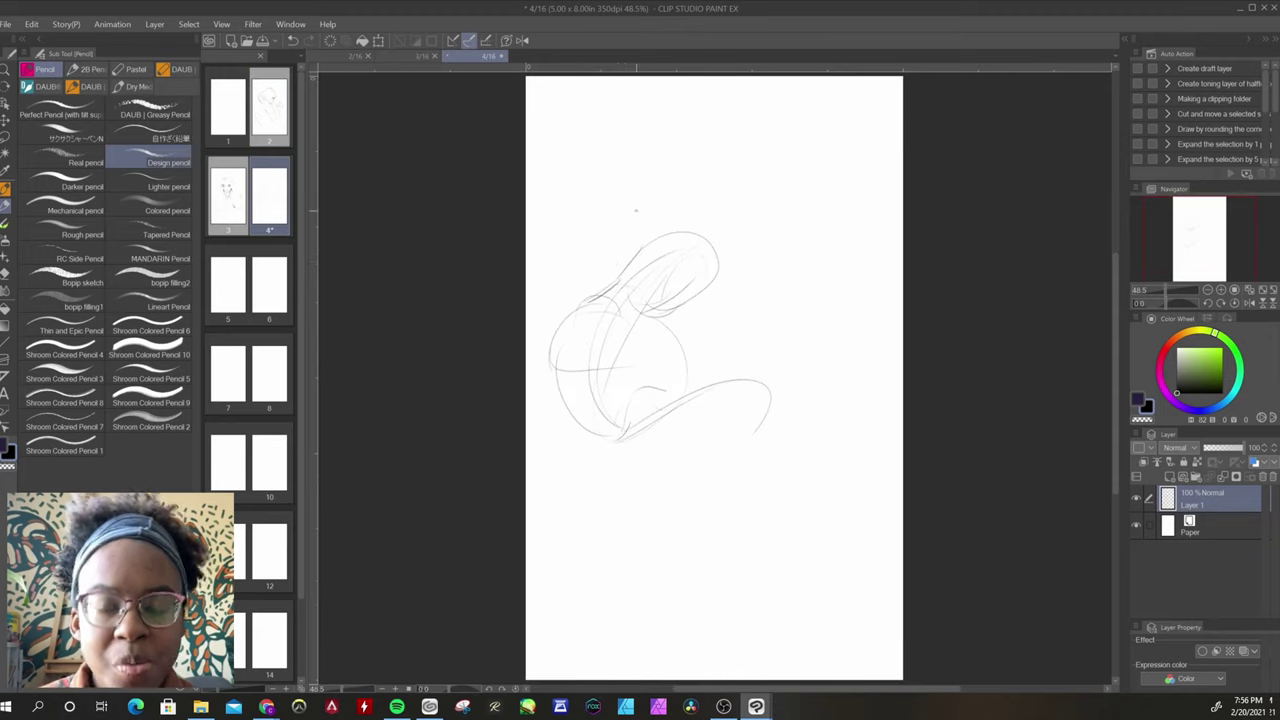
- Add a neck line above the shoulder on page 4, try rough head strokes, and undo the head strokes
drag(628, 266, 645, 224)
mouse_move(571, 239)
mouse_down()
mouse_move(614, 254)
mouse_move(588, 257)
mouse_move(710, 187)
mouse_up()
mouse_move(628, 266)
mouse_down()
mouse_move(638, 180)
mouse_move(748, 278)
mouse_up()
key(ctrl+z)
key(ctrl+z)
key(ctrl+z)
key(ctrl+z)
key(ctrl+z)
key(ctrl+z)
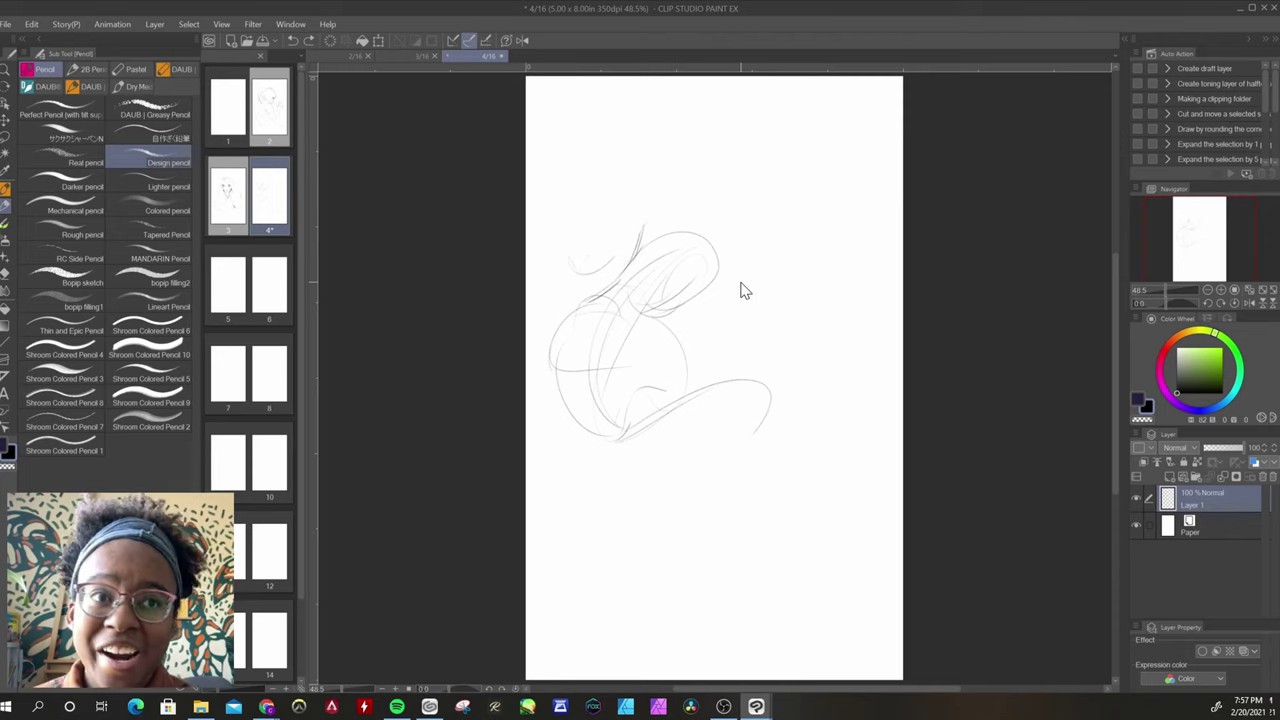
- Sketch the rounded form beside the upper torso and the thigh curves ending in a bent knee
drag(659, 240, 713, 259)
drag(703, 237, 745, 333)
drag(687, 302, 628, 320)
drag(674, 374, 762, 420)
drag(642, 424, 765, 406)
drag(768, 396, 762, 414)
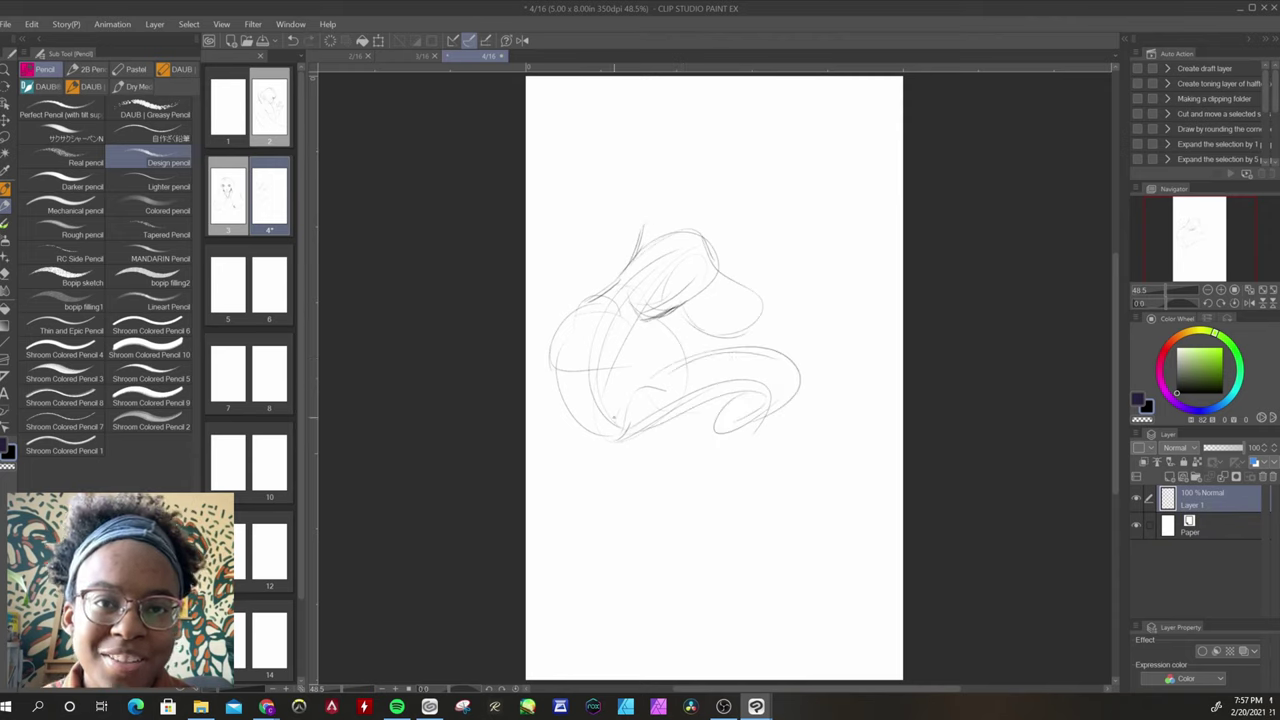
- Reinforce the thigh and knee outline and sketch both tapering lower legs beneath the knee
drag(672, 374, 776, 352)
drag(792, 350, 798, 399)
drag(718, 400, 706, 470)
drag(779, 409, 733, 443)
drag(698, 420, 701, 476)
drag(752, 418, 728, 520)
drag(792, 406, 712, 560)
drag(784, 434, 748, 494)
drag(740, 492, 704, 566)
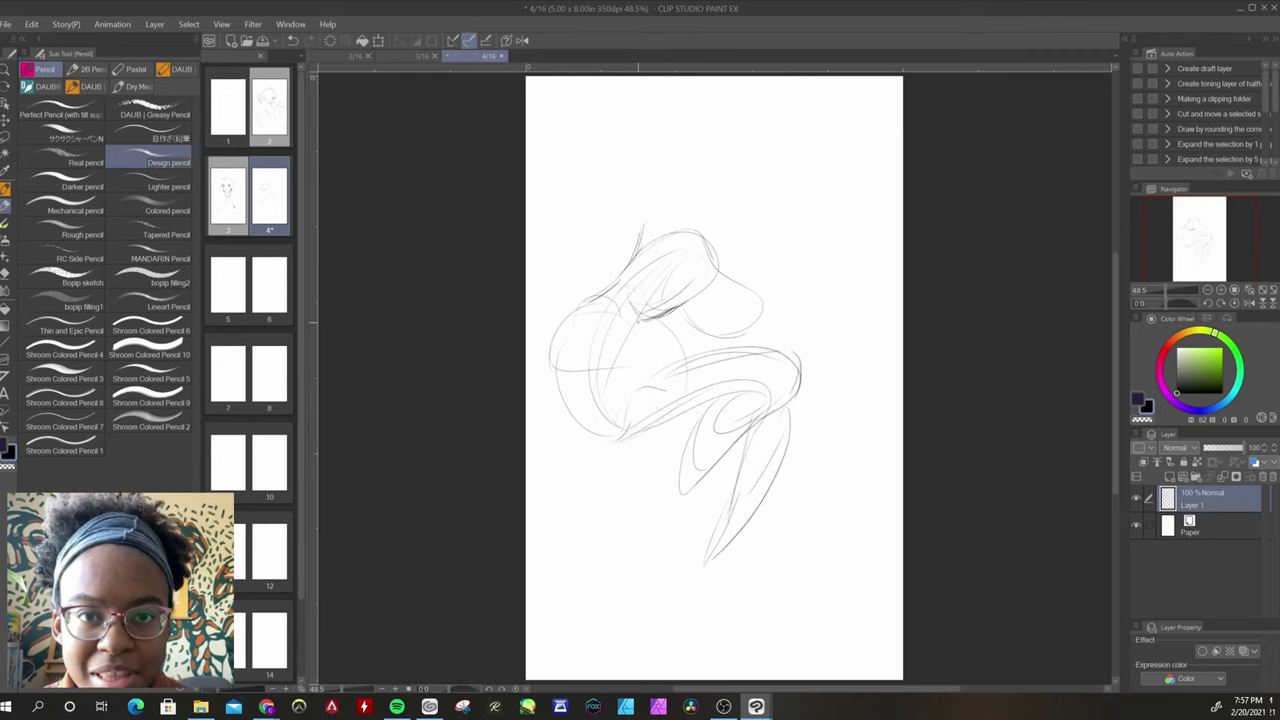
- Refine the shoulder and armpit strokes and sketch the arm hanging down beside the torso
mouse_move(664, 326)
mouse_down()
mouse_move(634, 378)
mouse_move(602, 338)
mouse_up()
drag(632, 328, 612, 394)
drag(578, 348, 566, 394)
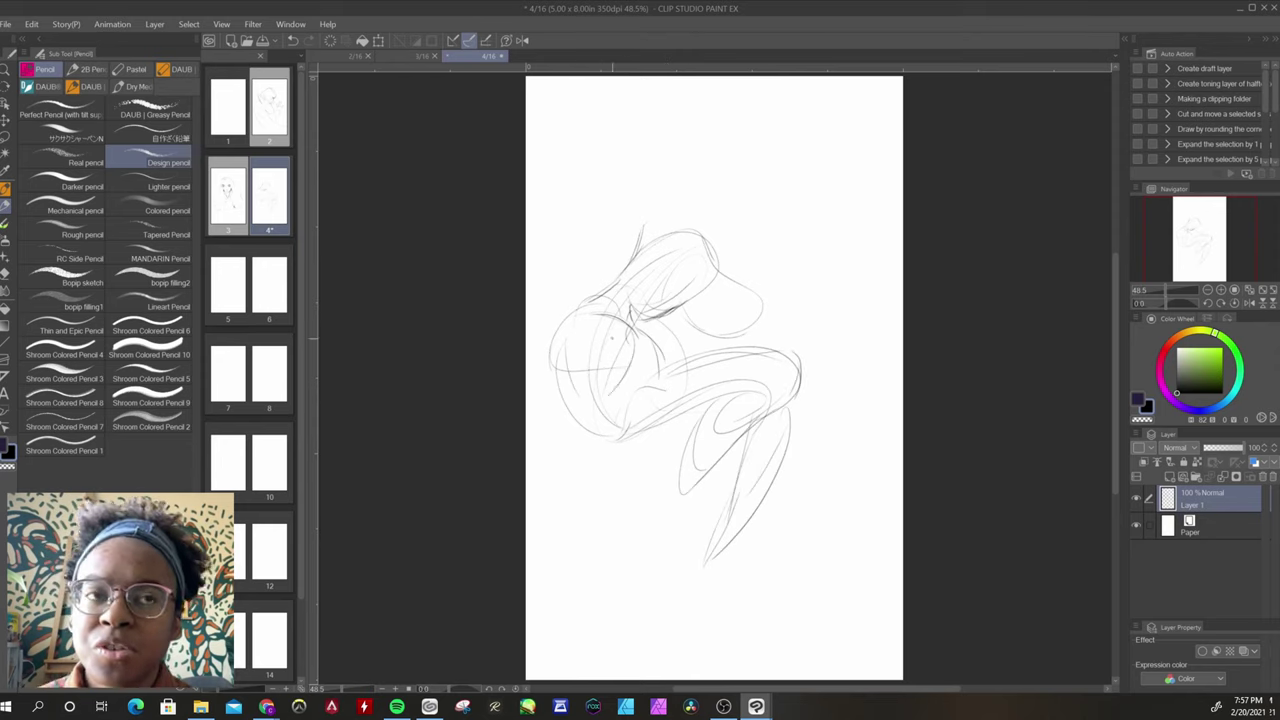
drag(628, 338, 566, 484)
drag(620, 390, 560, 498)
- Sketch the narrow ankle and foot below the nearer calf with short contour strokes
drag(700, 474, 662, 564)
mouse_move(684, 440)
mouse_down()
mouse_move(666, 520)
mouse_move(678, 536)
mouse_up()
drag(664, 568, 650, 594)
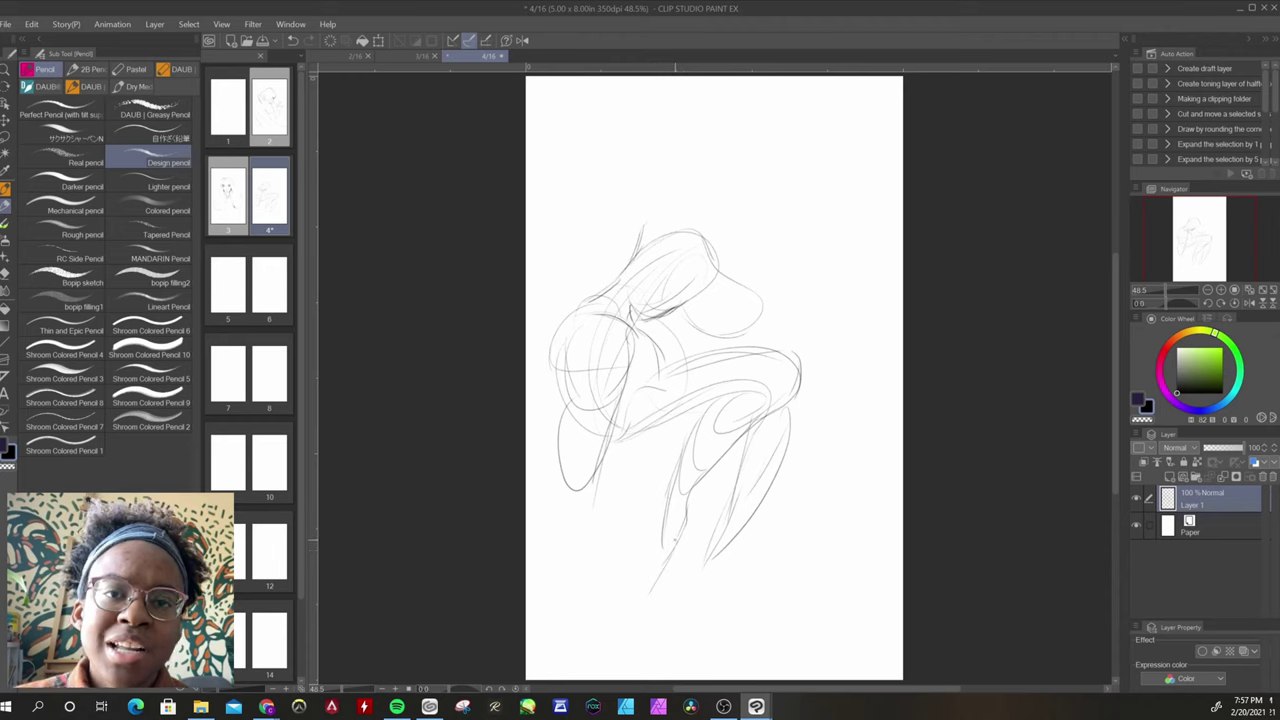
drag(682, 526, 660, 564)
drag(676, 550, 664, 578)
drag(680, 464, 664, 510)
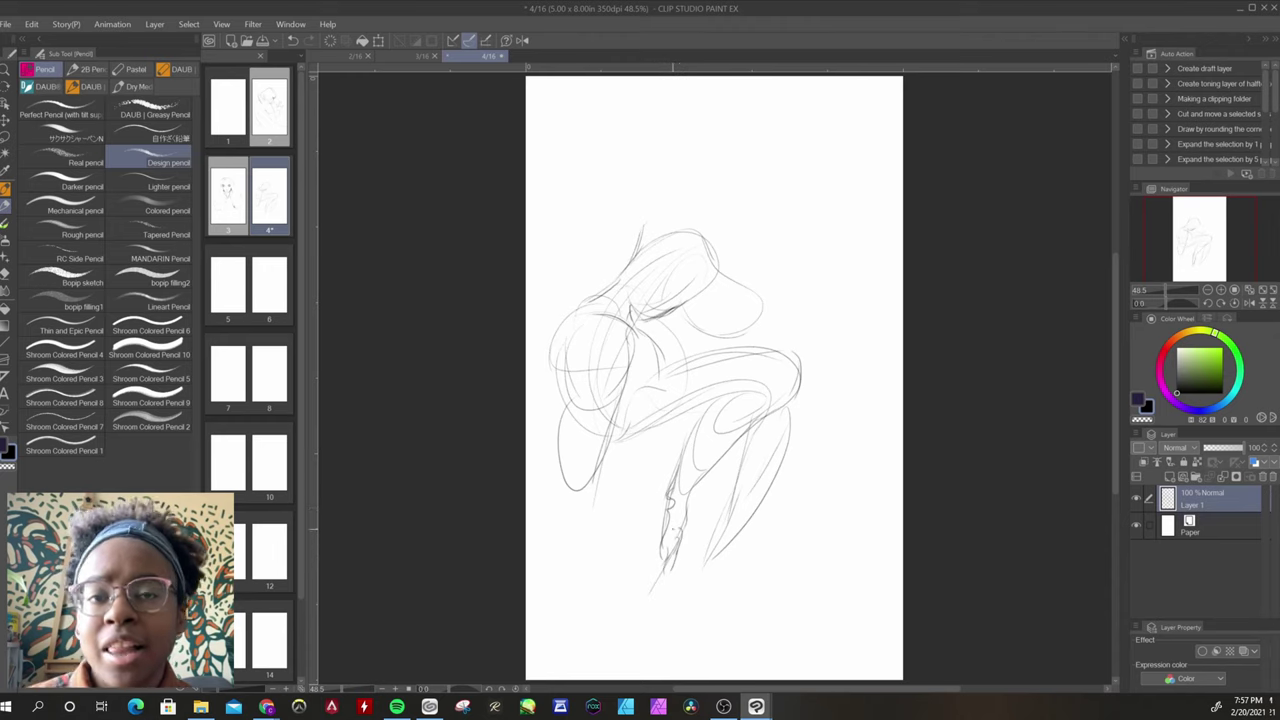
drag(688, 496, 666, 556)
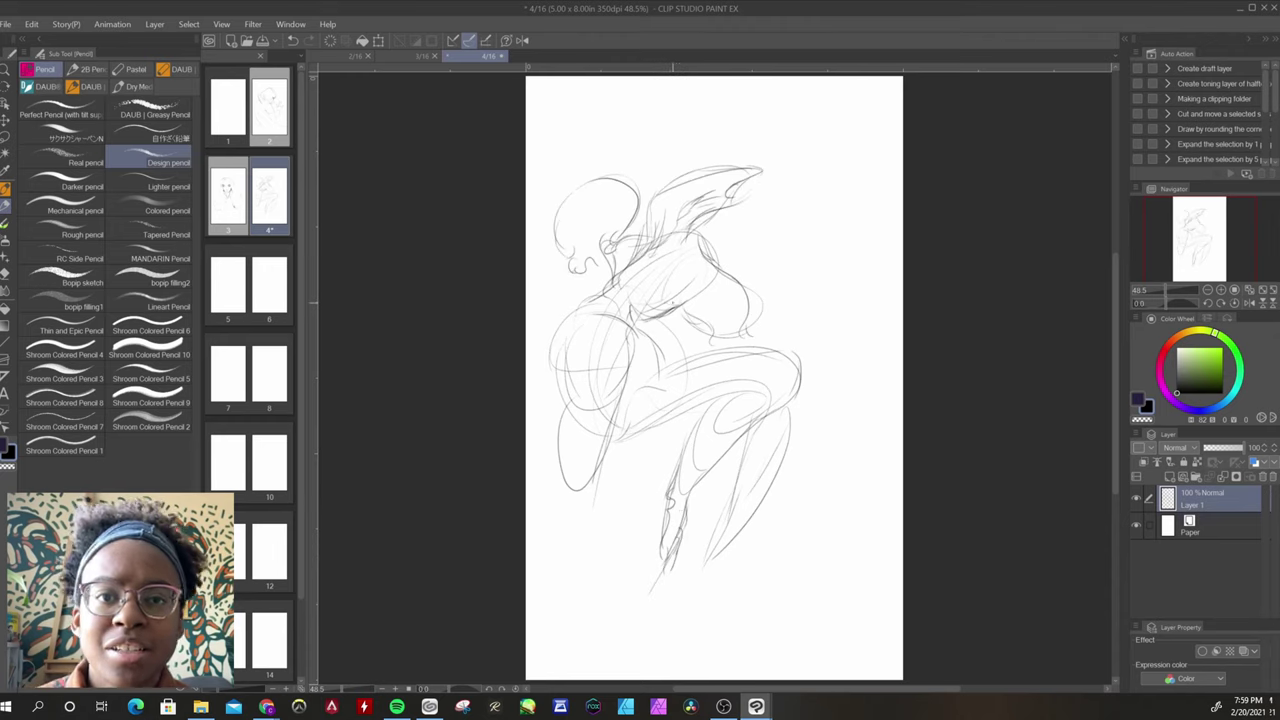
- Strengthen the shoulder contour and add side-of-torso marks, erasing the excess construction lines
mouse_move(684, 292)
mouse_down()
mouse_move(652, 324)
mouse_move(570, 328)
mouse_move(557, 360)
mouse_up()
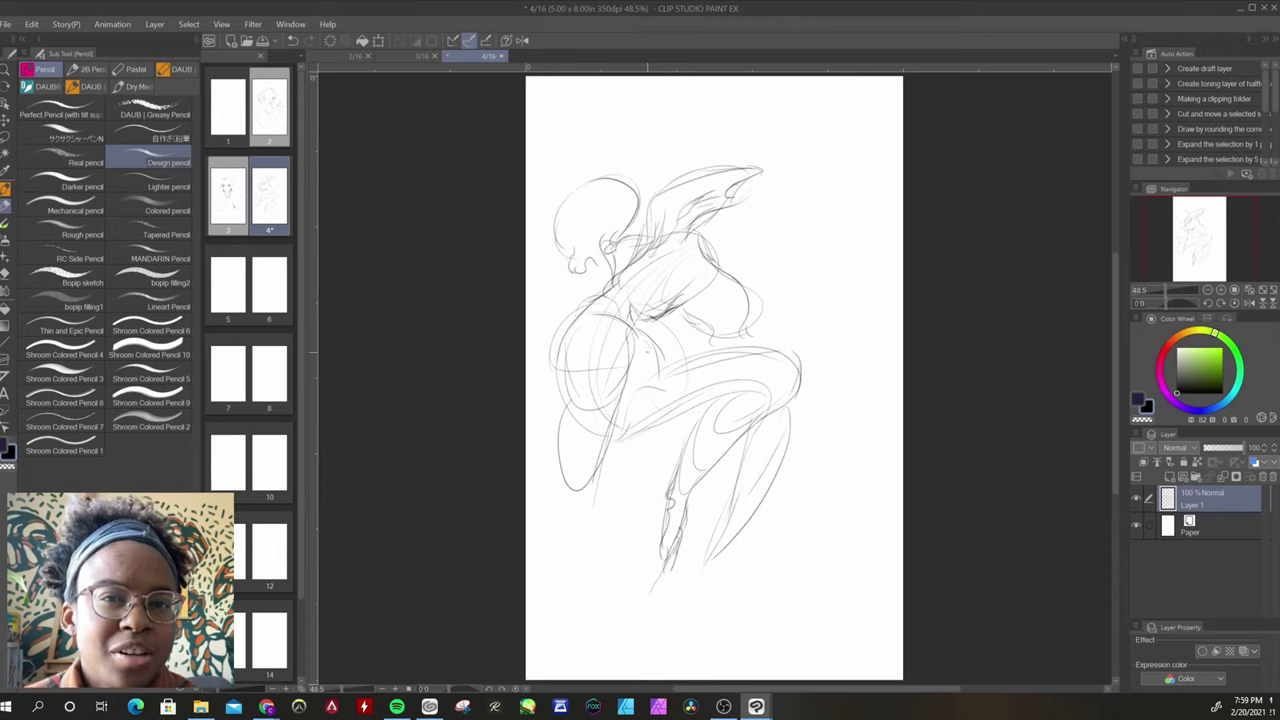
mouse_move(644, 340)
mouse_down()
mouse_move(666, 375)
mouse_move(629, 368)
mouse_up()
key(e)
key(p)
key(e)
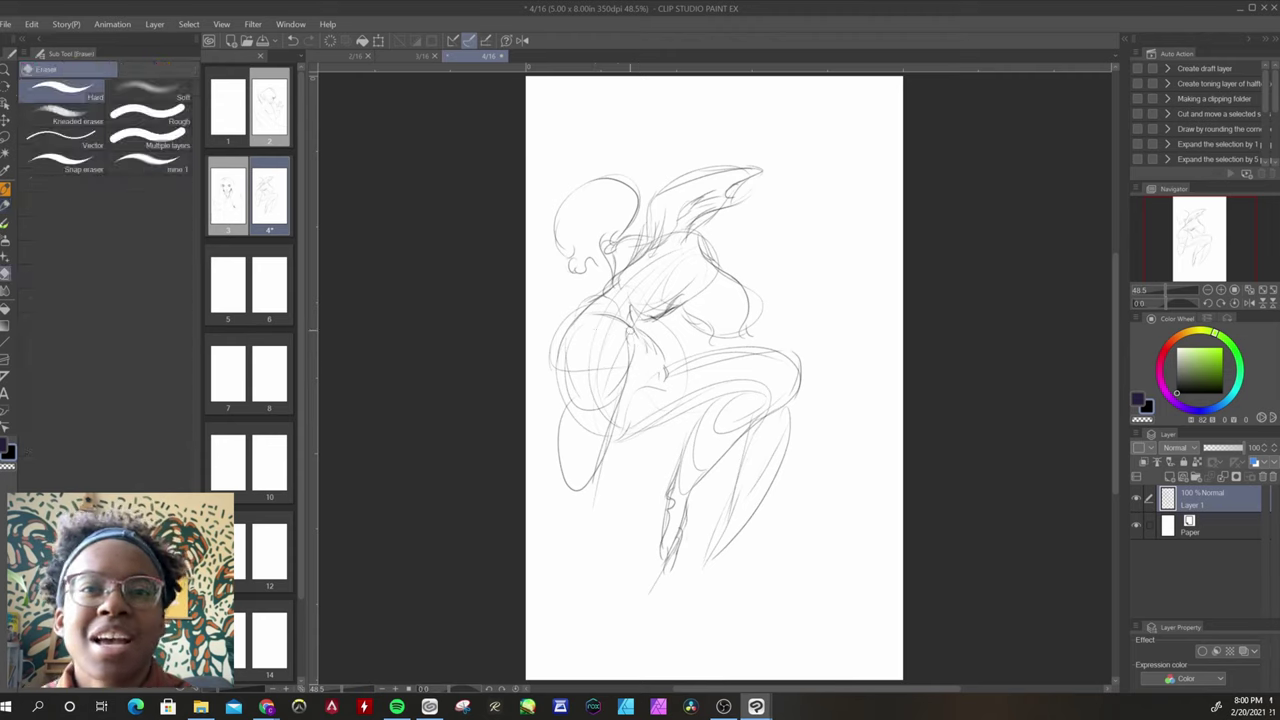
key(p)
- Erase the rounded end of the hanging arm and redraw the forearm outline down toward the wrist
drag(573, 326, 575, 507)
key(e)
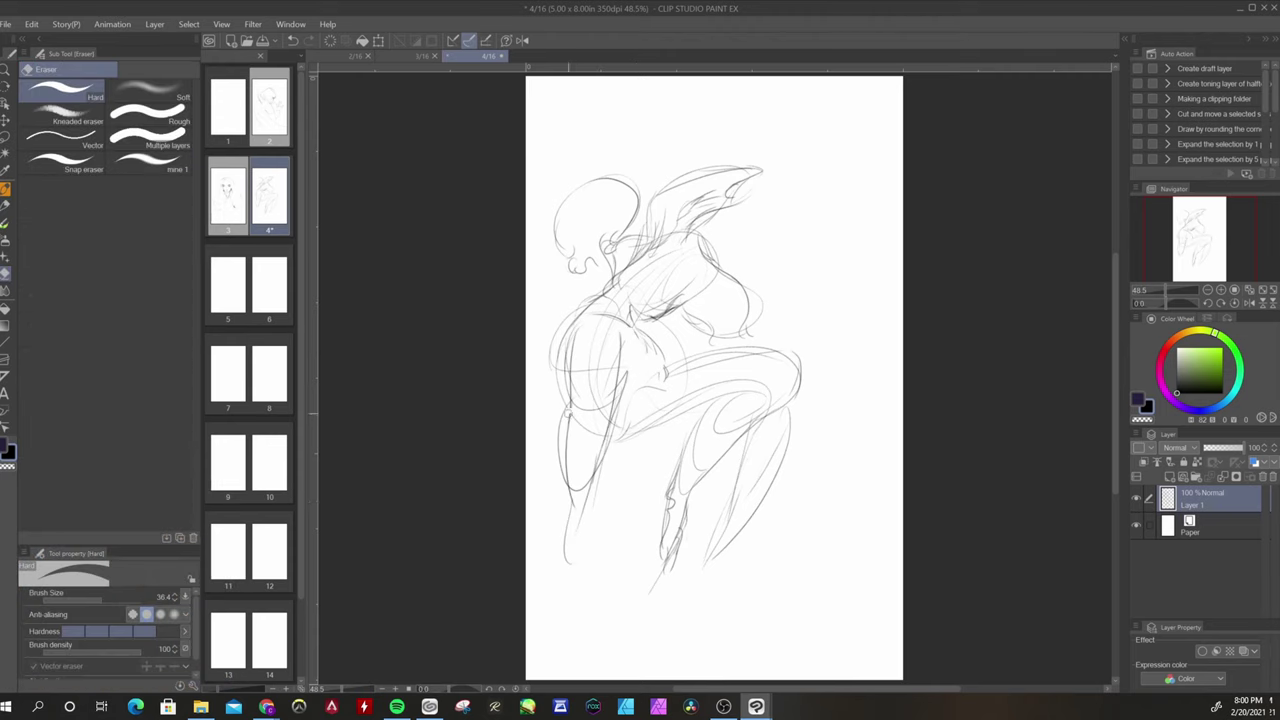
drag(570, 411, 575, 510)
drag(600, 466, 578, 492)
key(p)
drag(564, 406, 572, 480)
drag(610, 410, 600, 490)
- Try to sketch a narrow hand with fingers pointing down at the end of the forearm, and undo it
mouse_move(572, 466)
mouse_down()
mouse_move(590, 532)
mouse_move(563, 572)
mouse_up()
drag(562, 556, 578, 582)
mouse_move(580, 536)
mouse_down()
mouse_move(600, 541)
mouse_move(597, 594)
mouse_up()
drag(582, 558, 576, 590)
drag(586, 568, 582, 598)
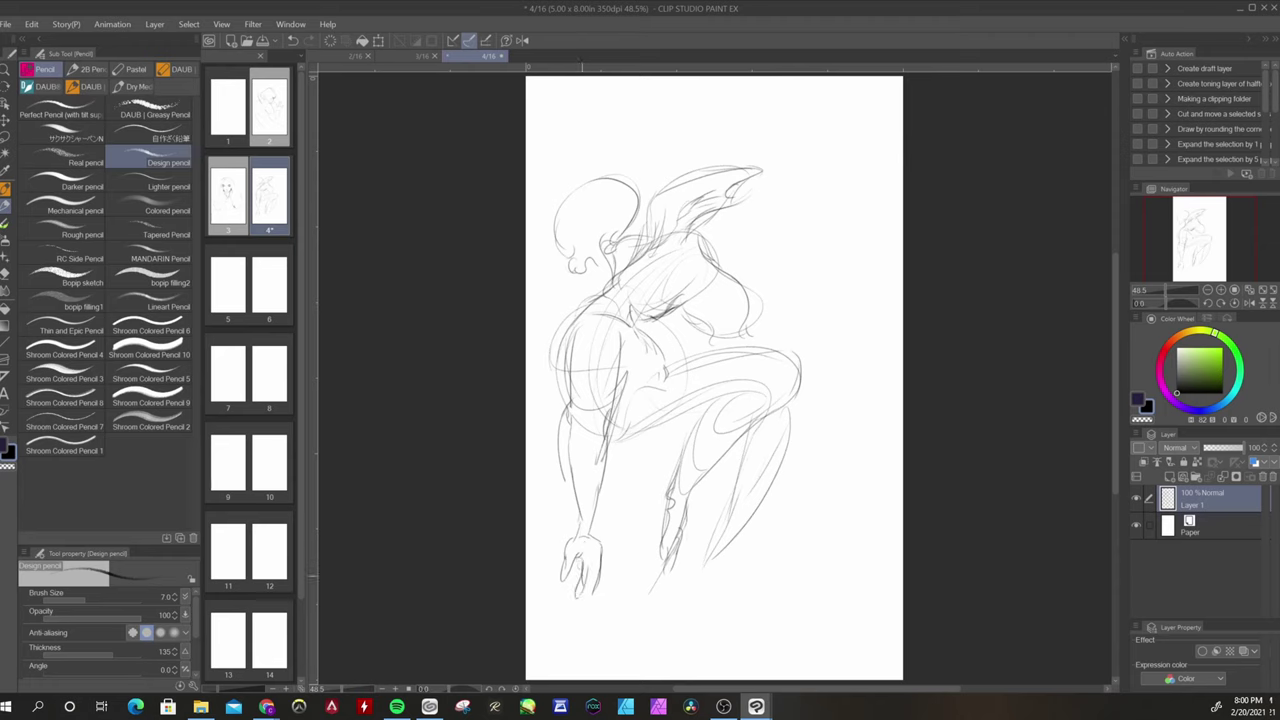
key(ctrl+z)
key(ctrl+z)
key(ctrl+z)
key(ctrl+z)
- Try another version of the hand with the thumb set apart from the fingers, and undo it
drag(591, 549, 581, 598)
mouse_move(560, 542)
mouse_down()
mouse_move(572, 582)
mouse_move(602, 608)
mouse_up()
mouse_move(596, 562)
mouse_down()
mouse_move(604, 598)
mouse_move(608, 588)
mouse_up()
drag(599, 537, 601, 560)
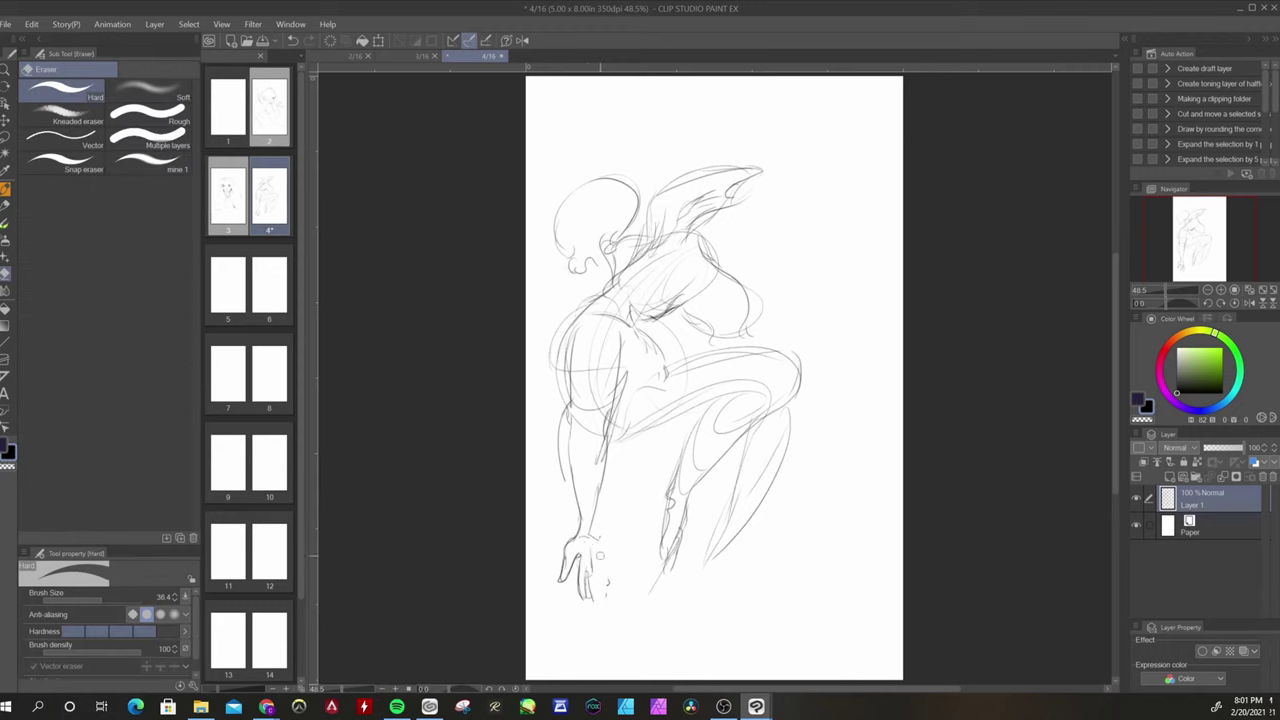
key(ctrl+z)
key(ctrl+z)
key(ctrl+z)
key(ctrl+z)
key(ctrl+z)
key(ctrl+z)
- Draw the planted hand at the end of the forearm with widely spread fingers
drag(603, 549, 610, 571)
mouse_move(609, 563)
mouse_down()
mouse_move(620, 588)
mouse_move(590, 614)
mouse_up()
mouse_move(591, 578)
mouse_down()
mouse_move(585, 614)
mouse_move(567, 618)
mouse_up()
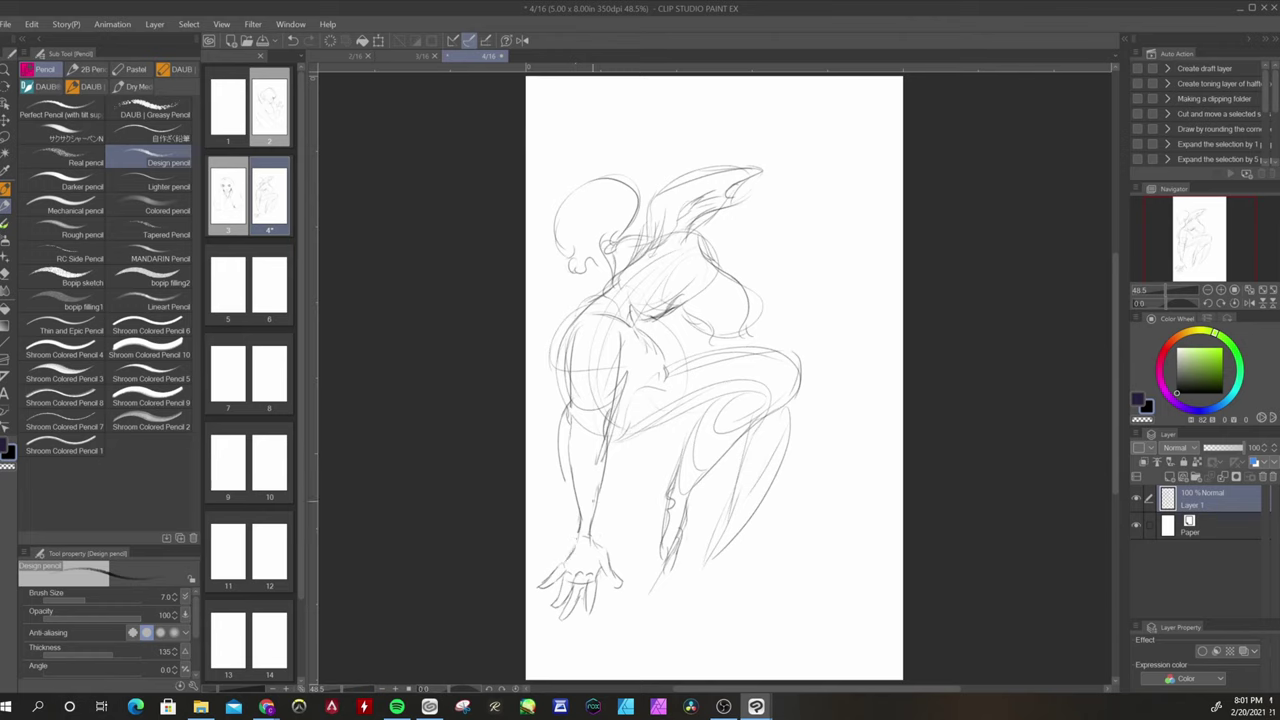
- Redraw the wrist lines joining the forearm to the hand and erase the leftover strokes around them
drag(578, 509, 564, 563)
key(e)
drag(601, 482, 590, 550)
mouse_move(576, 551)
mouse_down()
mouse_move(580, 518)
mouse_move(630, 575)
mouse_move(550, 543)
mouse_up()
key(p)
key(e)
key(p)
- Lasso the planted hand, scale it down slightly and rotate it a little to line up with the forearm
key(m)
key(ctrl+t)
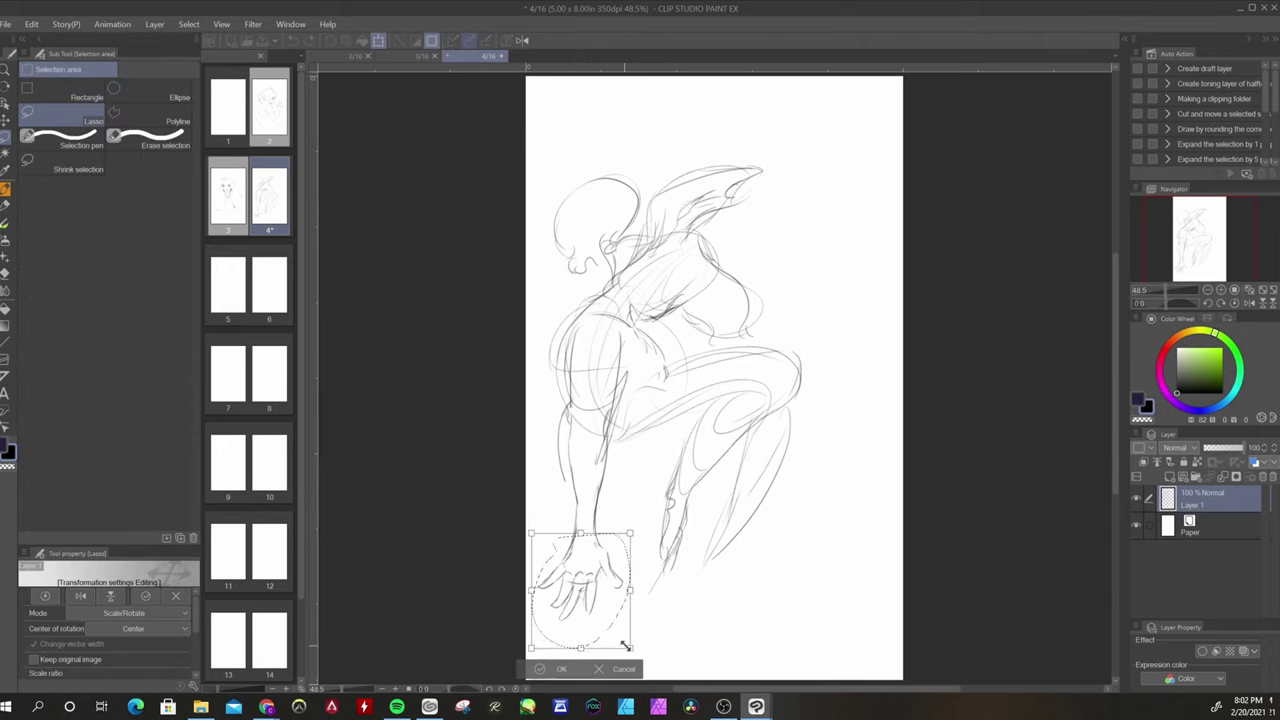
drag(630, 648, 620, 635)
drag(581, 597, 573, 634)
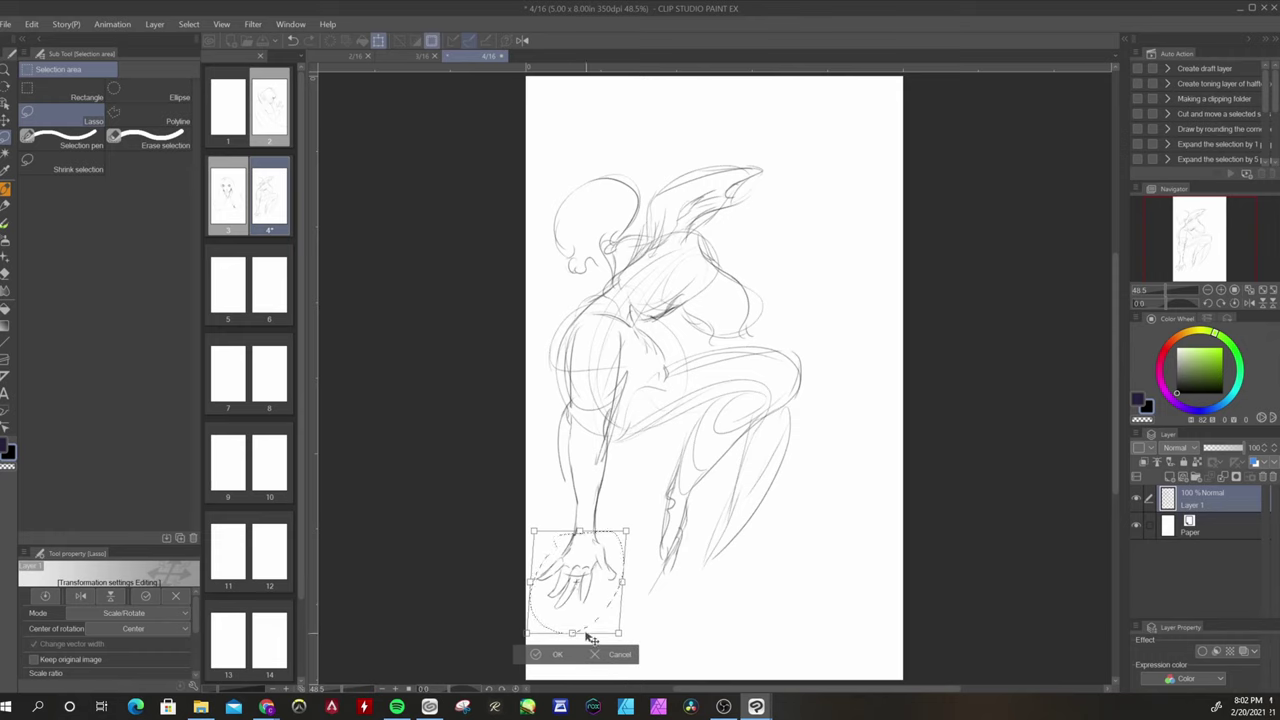
click(558, 654)
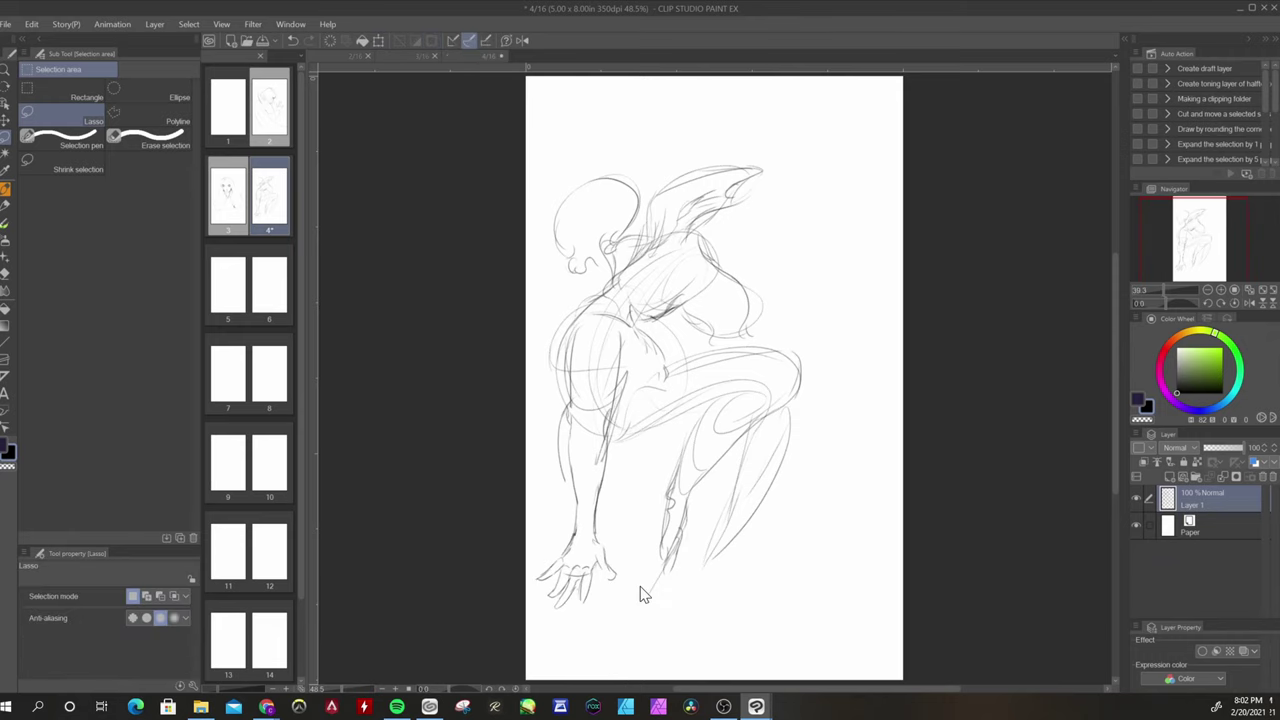
- Lasso the hand again, shrink it further, shift it up toward the wrist, and clear the selection
scroll(645, 595, up, 1)
drag(516, 578, 588, 512)
key(ctrl+t)
drag(622, 648, 612, 630)
drag(575, 594, 579, 581)
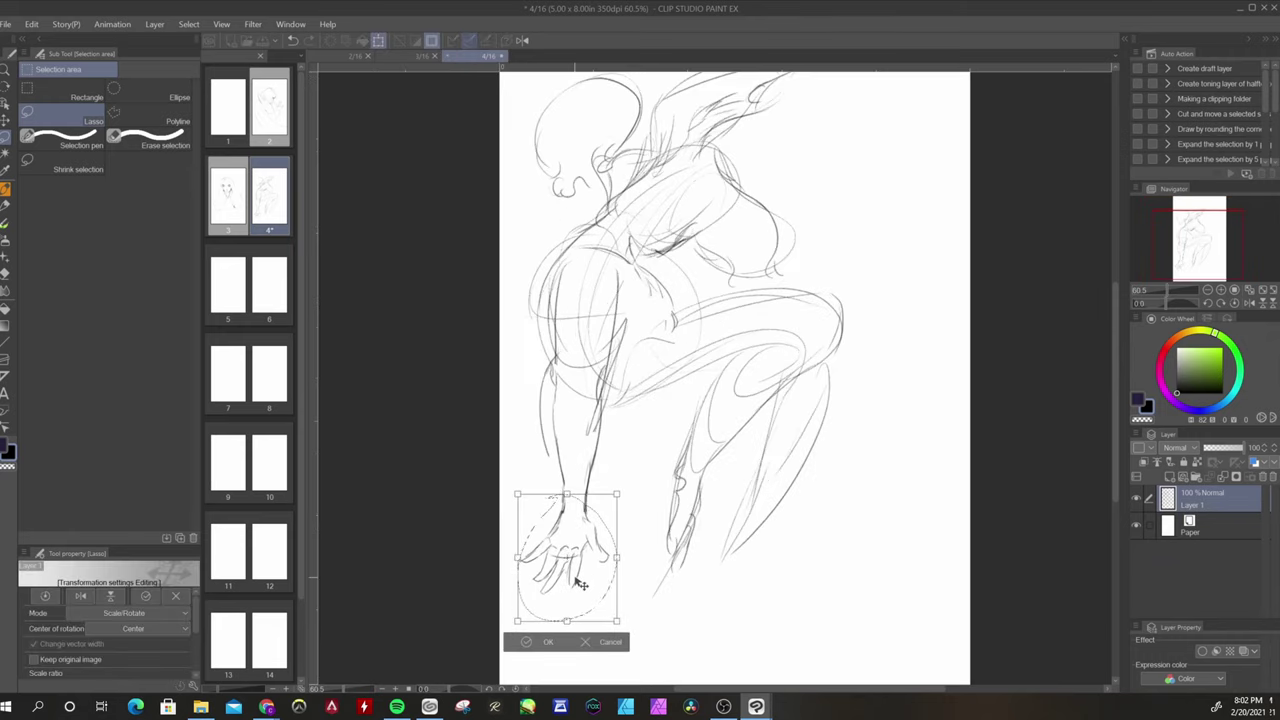
key(Return)
key(ctrl+d)
key(p)
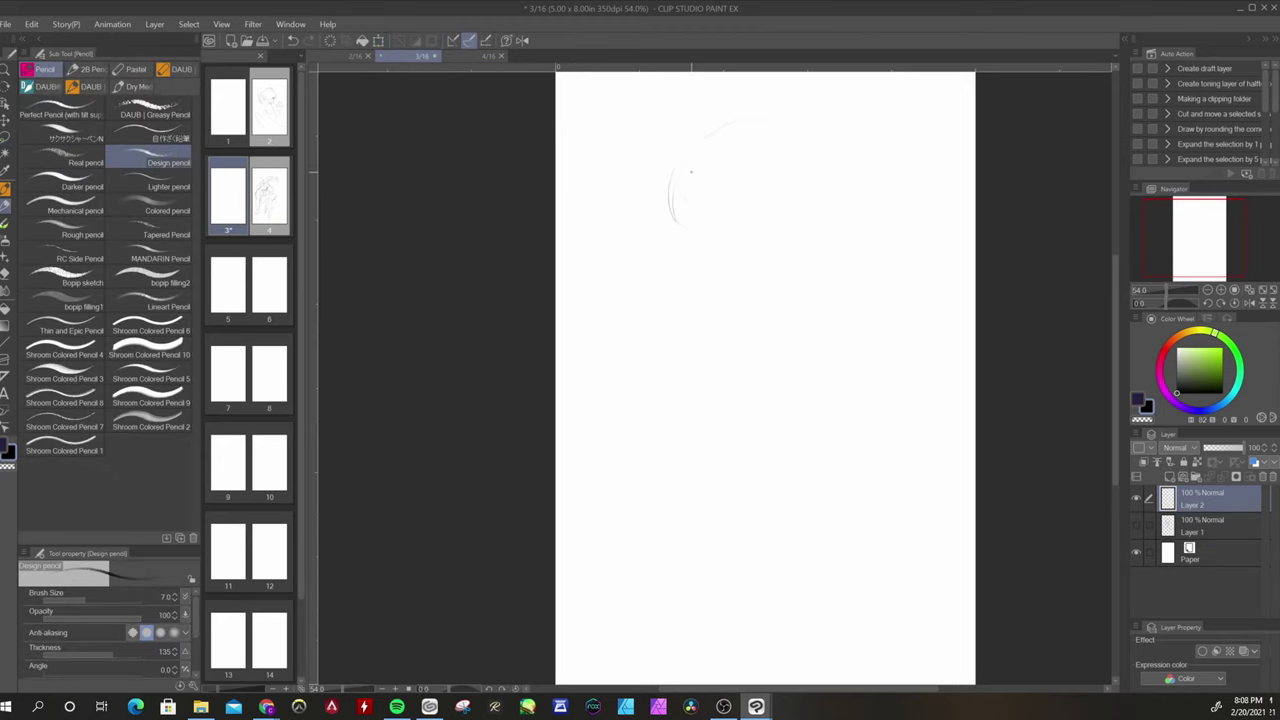
- Sketch a new figure on page 3's Layer 2 with a narrow face, sloping body contours and a ruffled lower edge
drag(690, 172, 640, 430)
drag(700, 210, 645, 420)
mouse_move(680, 340)
mouse_down()
mouse_move(640, 460)
mouse_move(770, 478)
mouse_up()
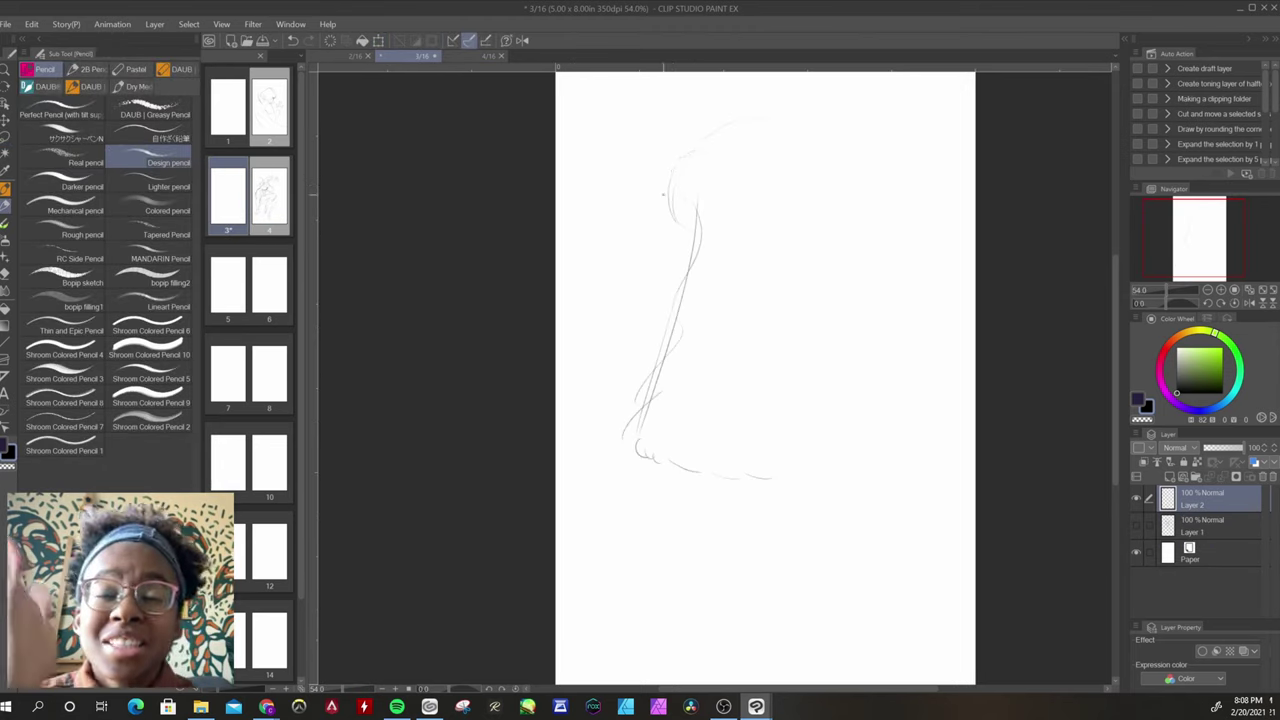
mouse_move(688, 228)
mouse_down()
mouse_move(701, 245)
mouse_move(662, 300)
mouse_up()
mouse_move(676, 166)
mouse_down()
mouse_move(764, 129)
mouse_move(812, 164)
mouse_up()
mouse_move(840, 218)
mouse_down()
mouse_move(936, 382)
mouse_move(896, 434)
mouse_move(812, 468)
mouse_up()
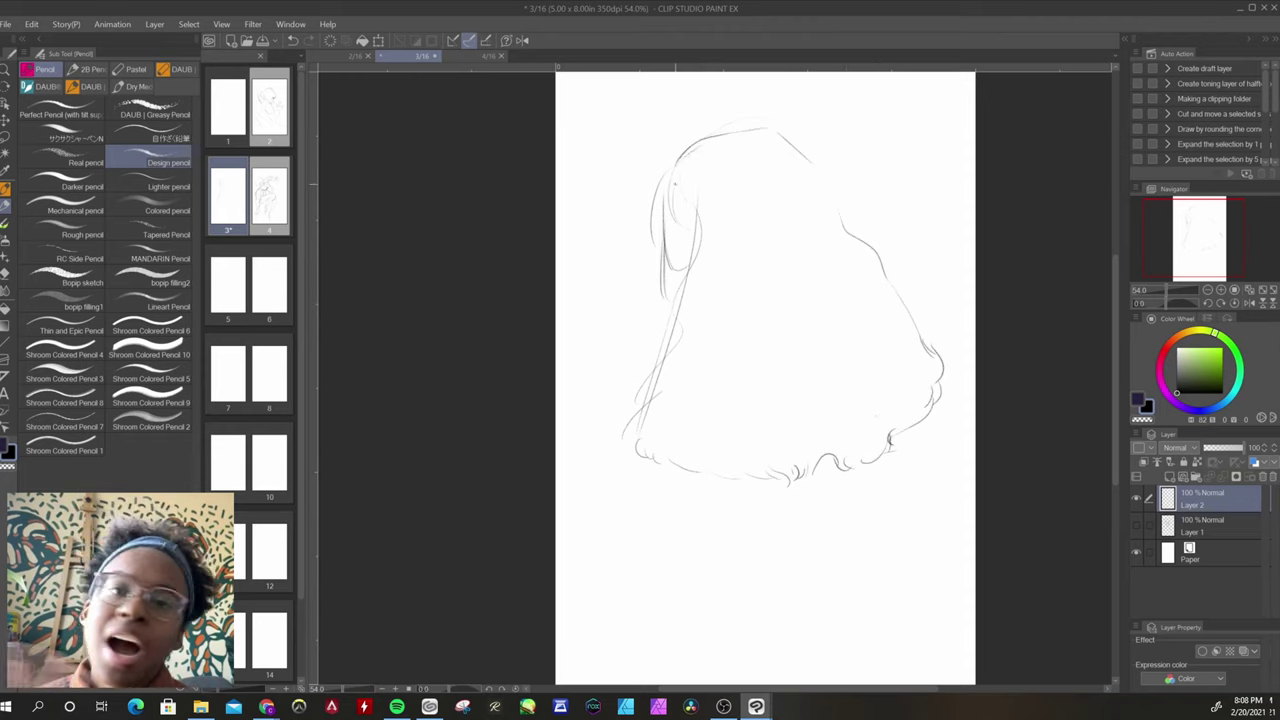
- Add a long outer contour falling from the head, a band across the forehead, and a darker face edge
mouse_move(650, 278)
mouse_down()
mouse_move(590, 430)
mouse_move(590, 506)
mouse_up()
mouse_move(672, 166)
mouse_down()
mouse_move(692, 188)
mouse_move(744, 152)
mouse_move(806, 155)
mouse_up()
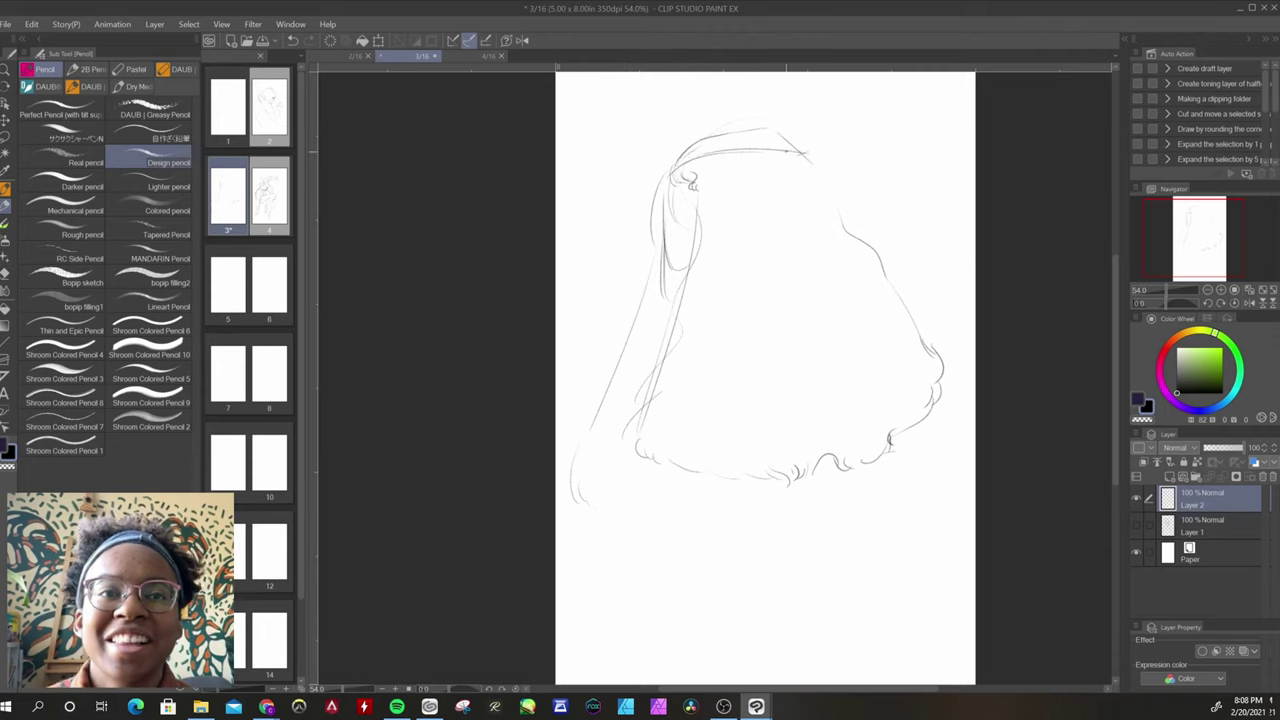
mouse_move(670, 180)
mouse_down()
mouse_move(670, 244)
mouse_move(660, 240)
mouse_up()
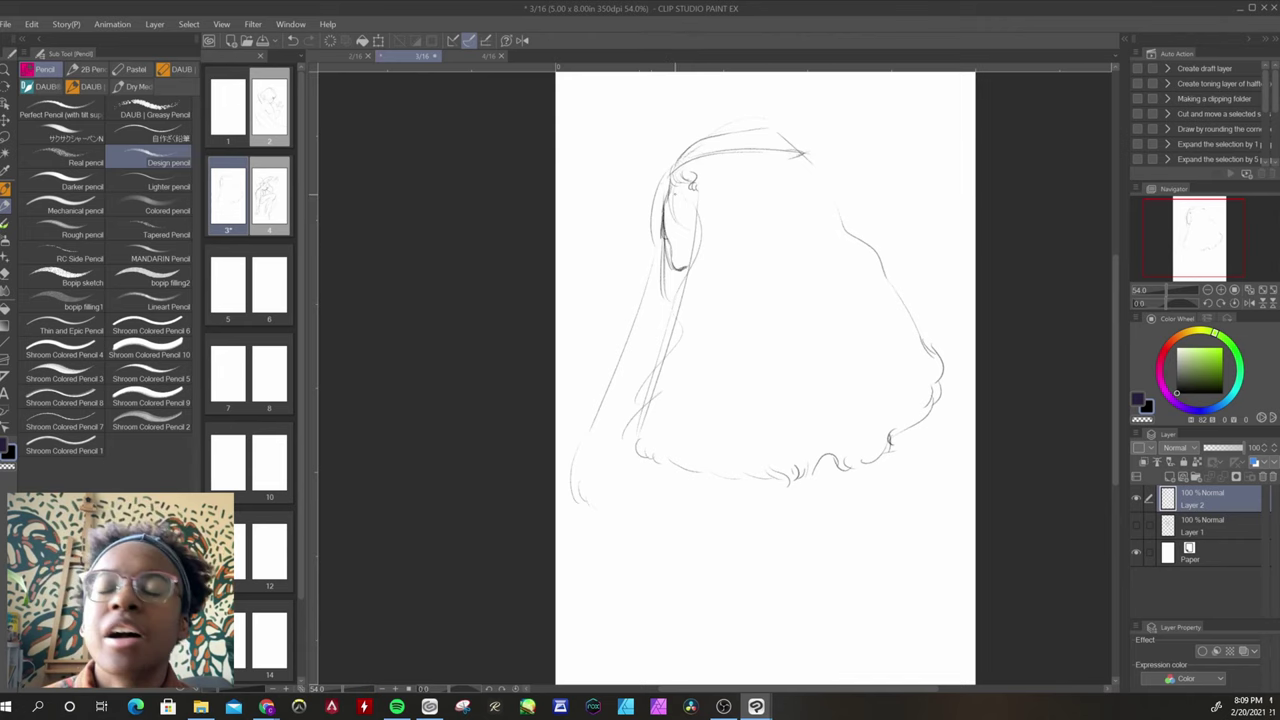
- Clean up the stray line along the face edge, darken the long outer contour, and start a short line below the ruffled edge
key(e)
drag(674, 193, 676, 221)
key(p)
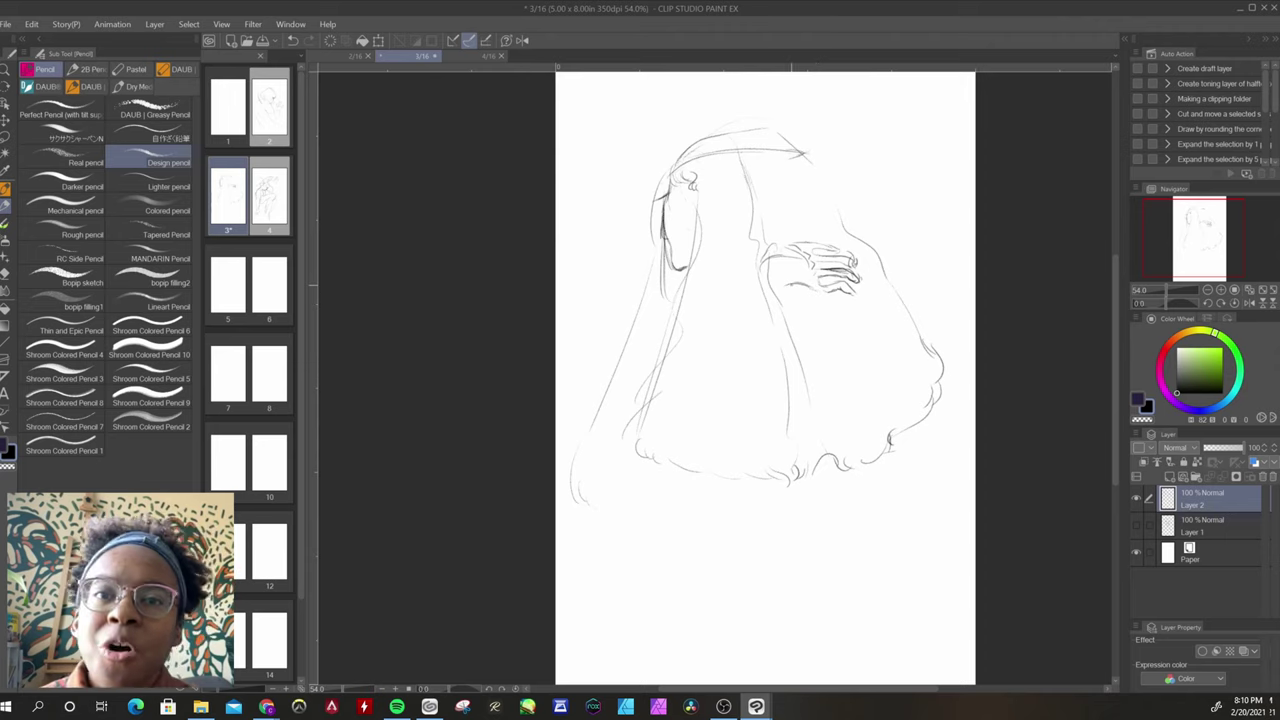
drag(662, 246, 630, 503)
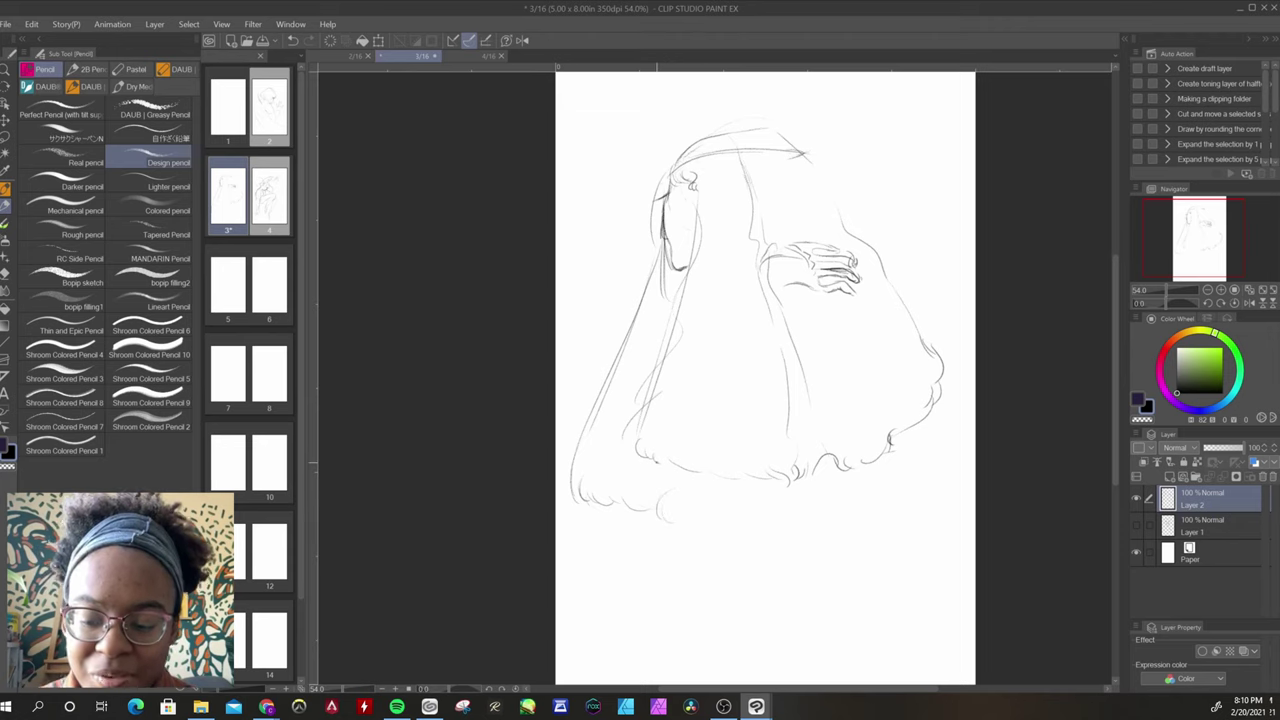
drag(862, 470, 869, 499)
- Try a long, wide skirt beneath the ruffled edge, with sloping sides and a two-layer curved hem
mouse_move(665, 493)
mouse_down()
mouse_move(634, 598)
mouse_move(668, 676)
mouse_move(772, 638)
mouse_move(891, 669)
mouse_move(632, 604)
mouse_up()
key(ctrl+z)
key(ctrl+z)
key(ctrl+z)
mouse_move(640, 605)
mouse_down()
mouse_move(748, 669)
mouse_move(769, 638)
mouse_up()
drag(769, 638, 784, 674)
drag(848, 673, 922, 663)
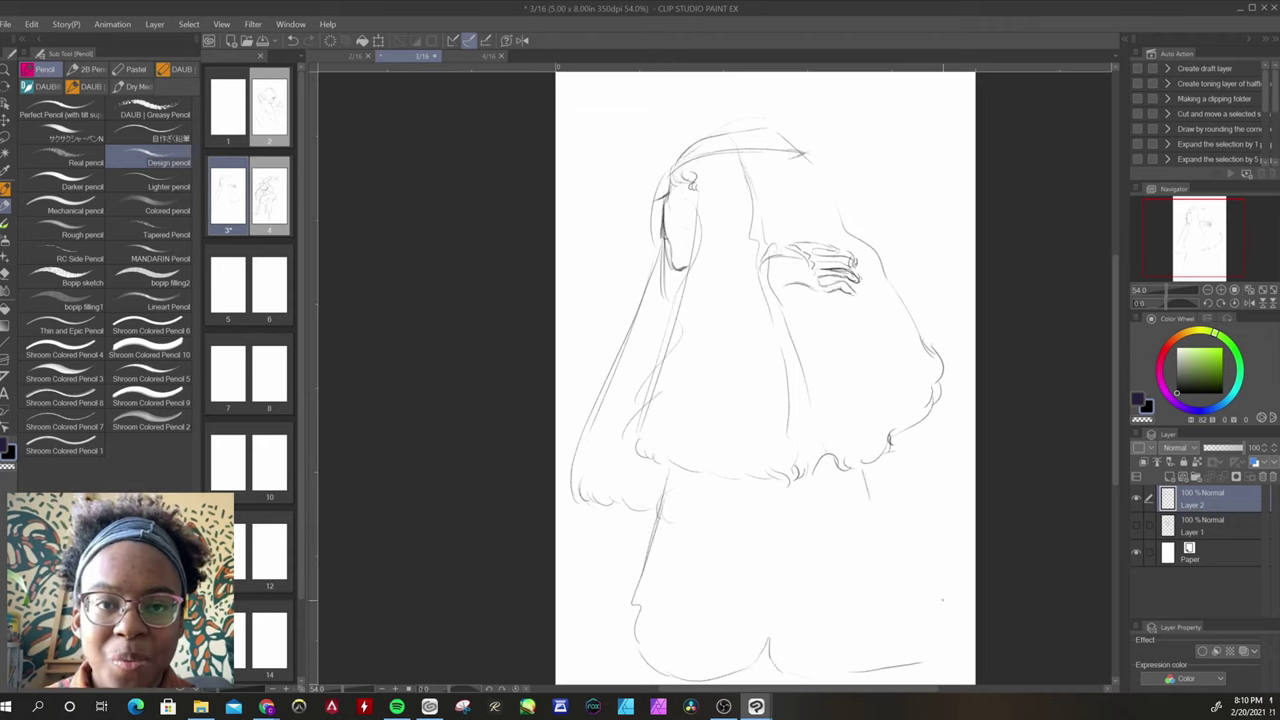
mouse_move(910, 462)
mouse_down()
mouse_move(968, 650)
mouse_move(928, 677)
mouse_up()
drag(1116, 446, 1116, 465)
drag(633, 560, 626, 635)
drag(631, 600, 854, 643)
drag(922, 649, 975, 638)
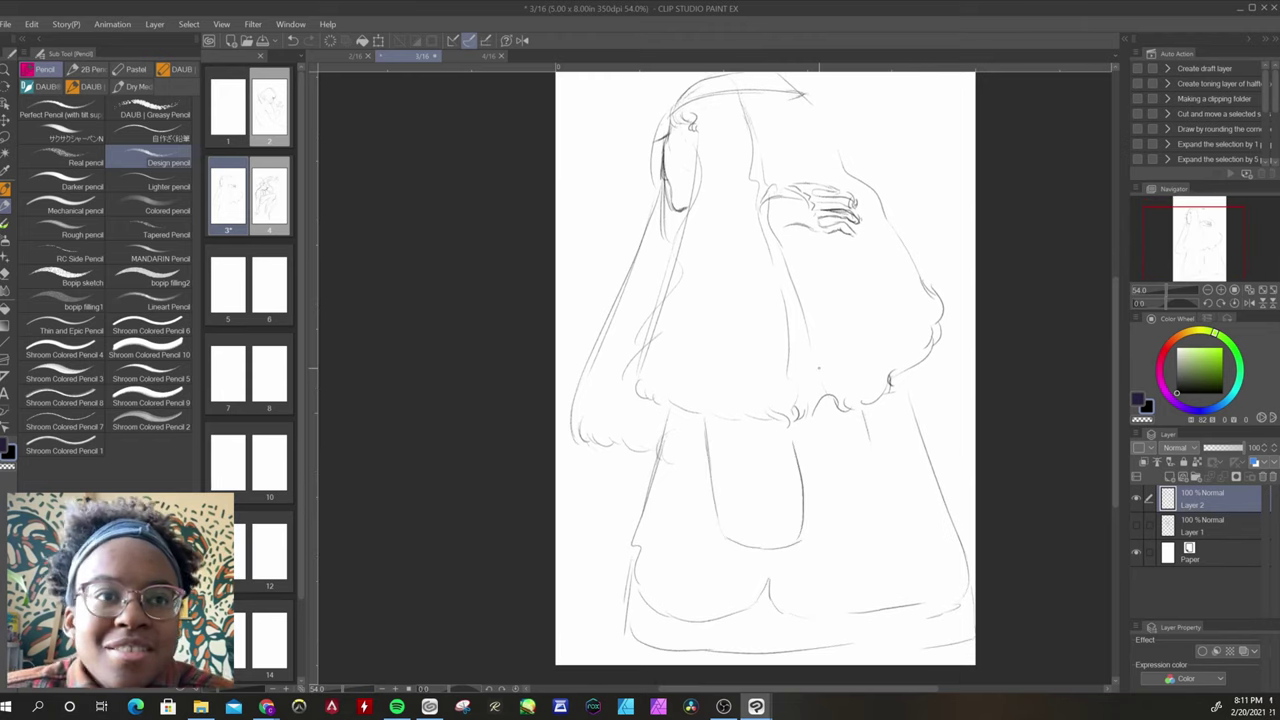
- Undo the strokes of the long skirt below the ruffled edge
key(ctrl+z)
key(ctrl+z)
key(ctrl+z)
key(ctrl+z)
key(ctrl+z)
key(ctrl+z)
- Try a wider skirt with straight sides flaring out to the page edges, and undo those strokes
drag(652, 412, 602, 502)
drag(626, 454, 562, 550)
drag(870, 430, 975, 590)
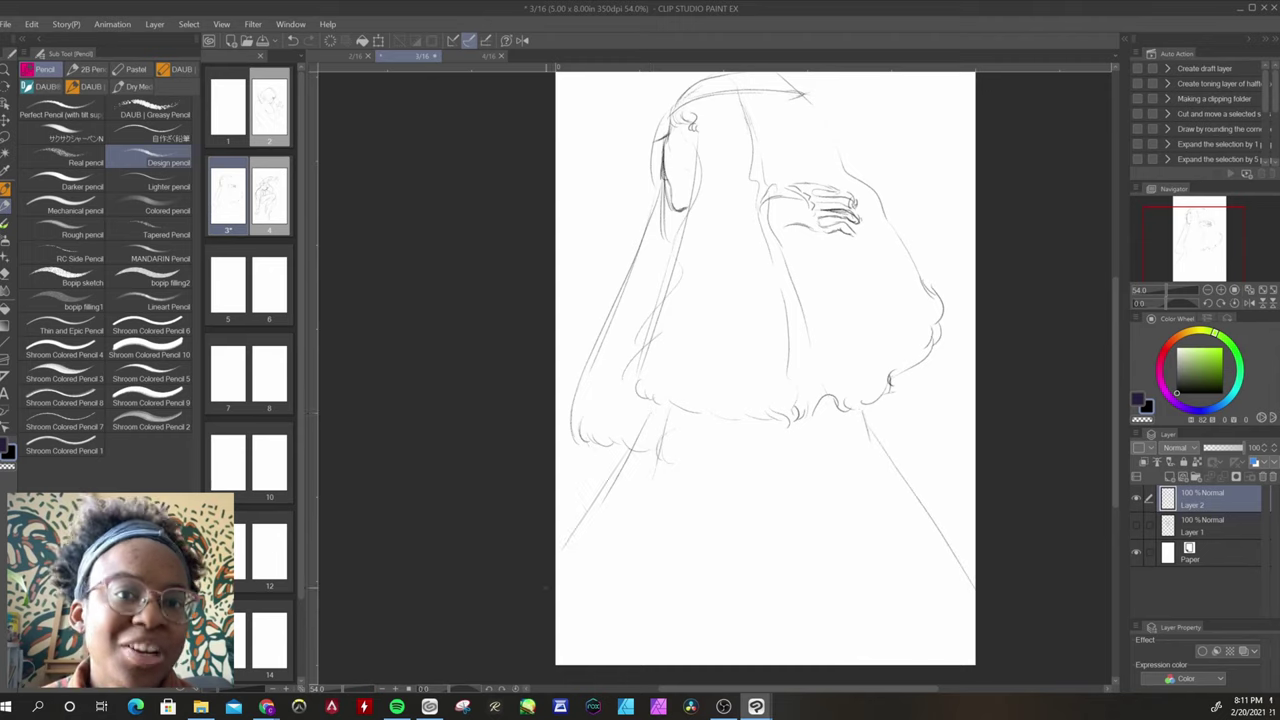
drag(654, 409, 556, 579)
drag(863, 411, 975, 602)
drag(618, 650, 906, 655)
key(ctrl+z)
key(ctrl+z)
key(ctrl+z)
key(ctrl+z)
key(ctrl+z)
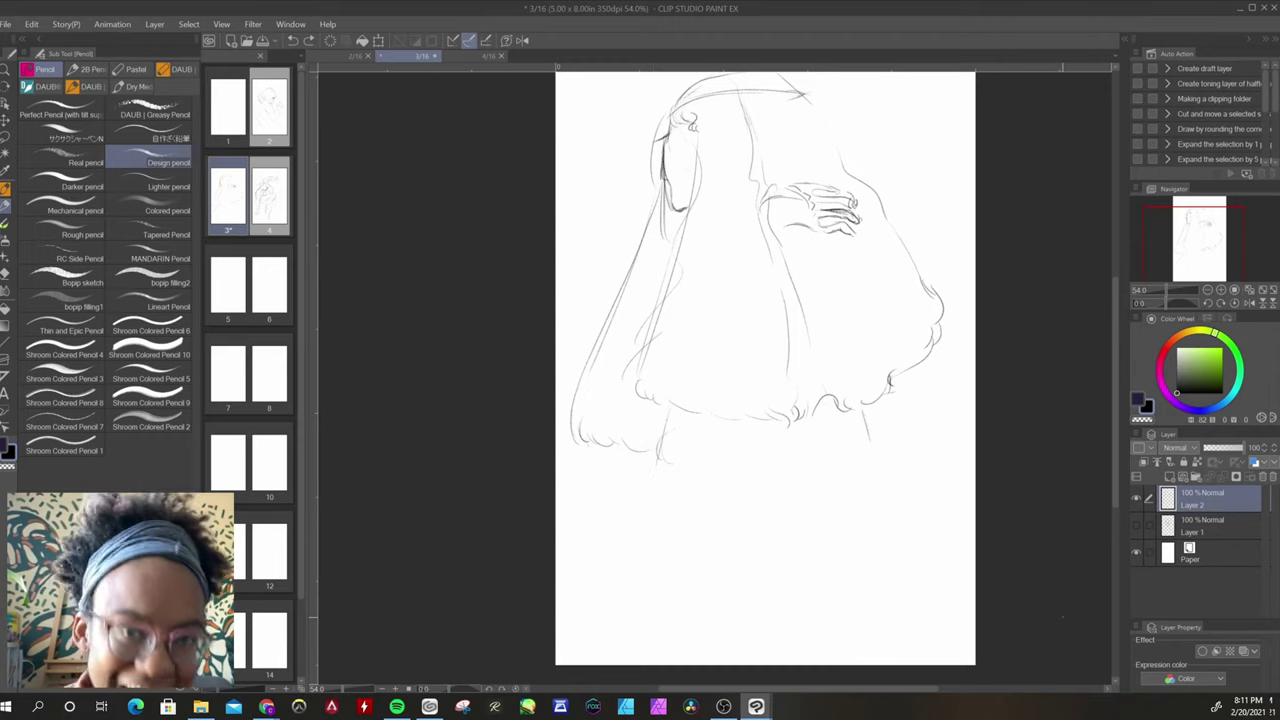
- Sketch a shorter skirt with a curved hem beneath the ruffled edge and start the first leg
drag(866, 416, 886, 466)
mouse_move(658, 452)
mouse_down()
mouse_move(640, 516)
mouse_move(666, 540)
mouse_move(802, 548)
mouse_move(906, 520)
mouse_up()
mouse_move(663, 553)
mouse_down()
mouse_move(714, 558)
mouse_move(716, 613)
mouse_up()
key(ctrl+z)
key(ctrl+z)
key(ctrl+y)
- Draw the inner and outer contours of the legs below the short skirt, tapering toward the page's lower edge
drag(817, 558, 801, 624)
drag(820, 570, 798, 633)
drag(724, 552, 716, 644)
drag(812, 570, 784, 660)
drag(716, 636, 716, 666)
drag(794, 620, 768, 660)
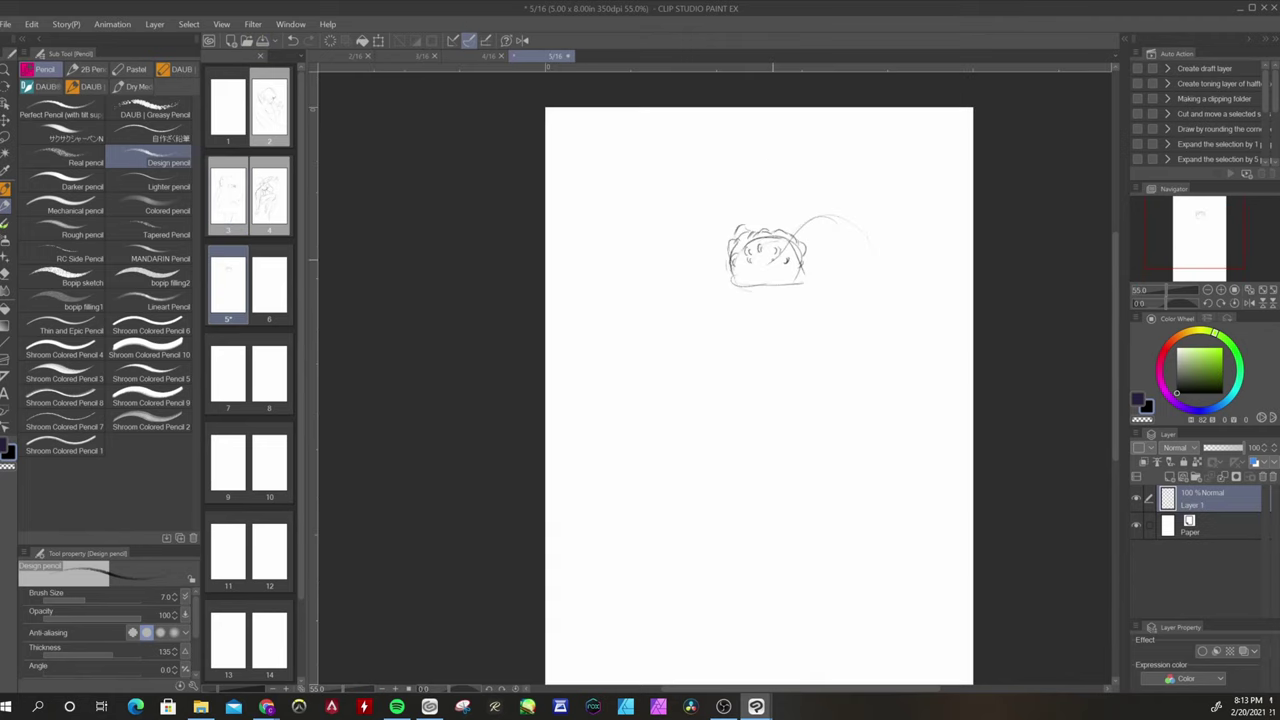
- Sketch an arm hanging below the curly-haired head on page 5, down to the wrist and fingers, tidying strokes with the eraser
mouse_move(766, 226)
mouse_down()
mouse_move(860, 256)
mouse_move(834, 296)
mouse_move(770, 340)
mouse_up()
drag(828, 312, 768, 376)
drag(786, 354, 741, 393)
mouse_move(769, 374)
mouse_down()
mouse_move(762, 409)
mouse_move(720, 397)
mouse_move(750, 416)
mouse_move(730, 432)
mouse_move(742, 432)
mouse_move(736, 444)
mouse_up()
key(e)
key(p)
drag(736, 400, 761, 419)
mouse_move(754, 422)
mouse_down()
mouse_move(739, 464)
mouse_move(724, 392)
mouse_move(750, 460)
mouse_up()
key(e)
key(p)
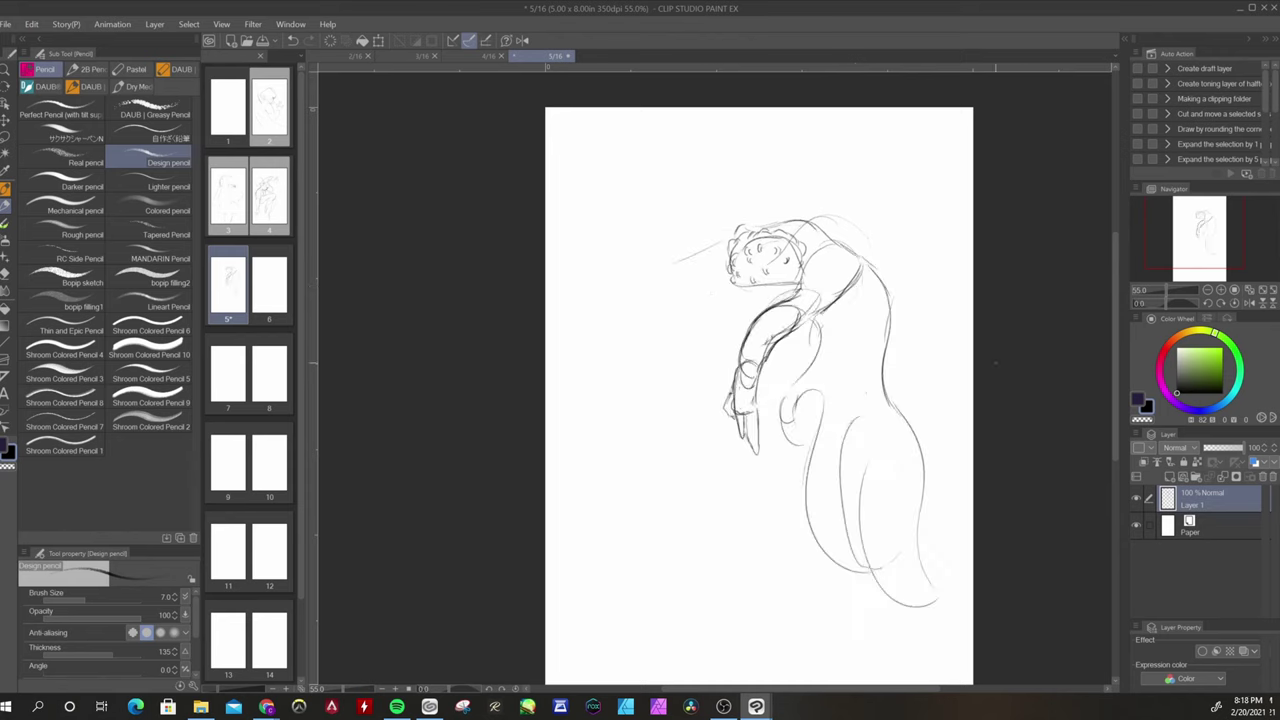
- Sketch the figure's other arm reaching outward beside the head, bent up at the elbow and ending in a fist
drag(728, 286, 662, 290)
drag(724, 242, 632, 276)
mouse_move(668, 262)
mouse_down()
mouse_move(612, 270)
mouse_move(668, 284)
mouse_up()
mouse_move(684, 194)
mouse_down()
mouse_move(636, 262)
mouse_move(677, 218)
mouse_move(702, 230)
mouse_up()
key(e)
key(p)
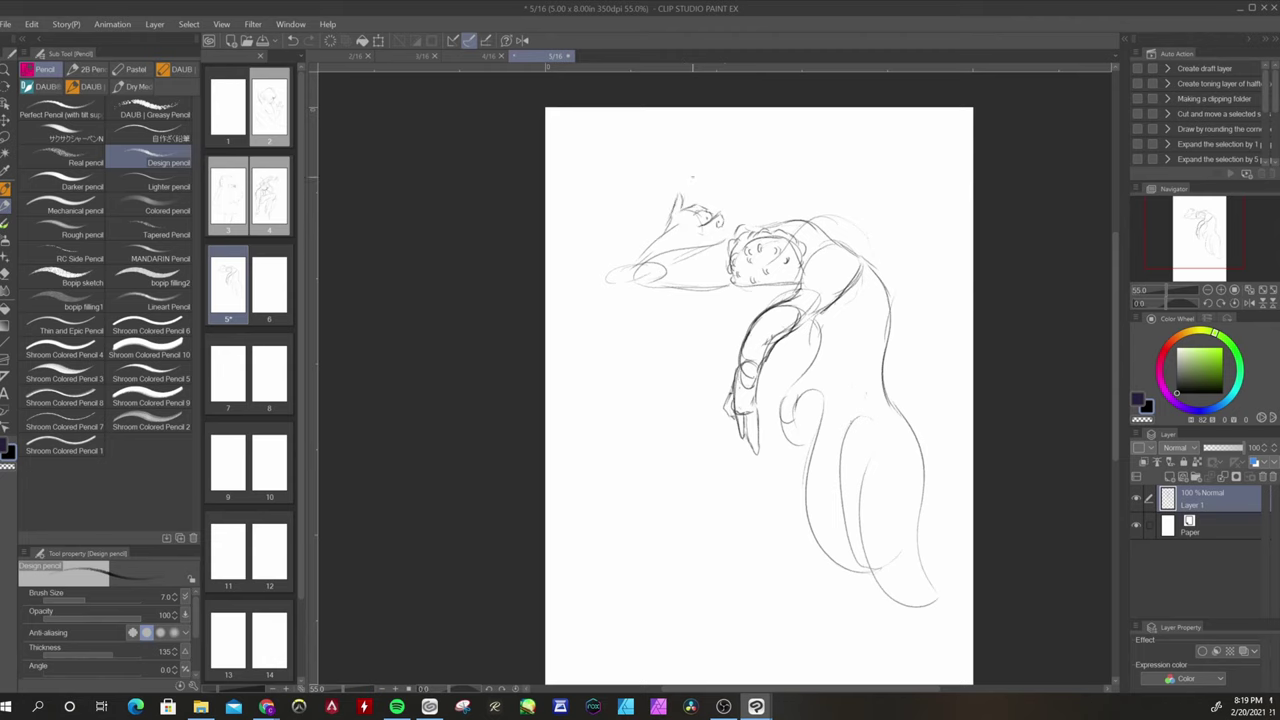
drag(704, 246, 636, 280)
- Erase the forearm and hand of the hanging arm
key(e)
drag(758, 350, 744, 416)
mouse_move(746, 350)
mouse_down()
mouse_move(790, 330)
mouse_move(754, 319)
mouse_move(726, 372)
mouse_up()
key(p)
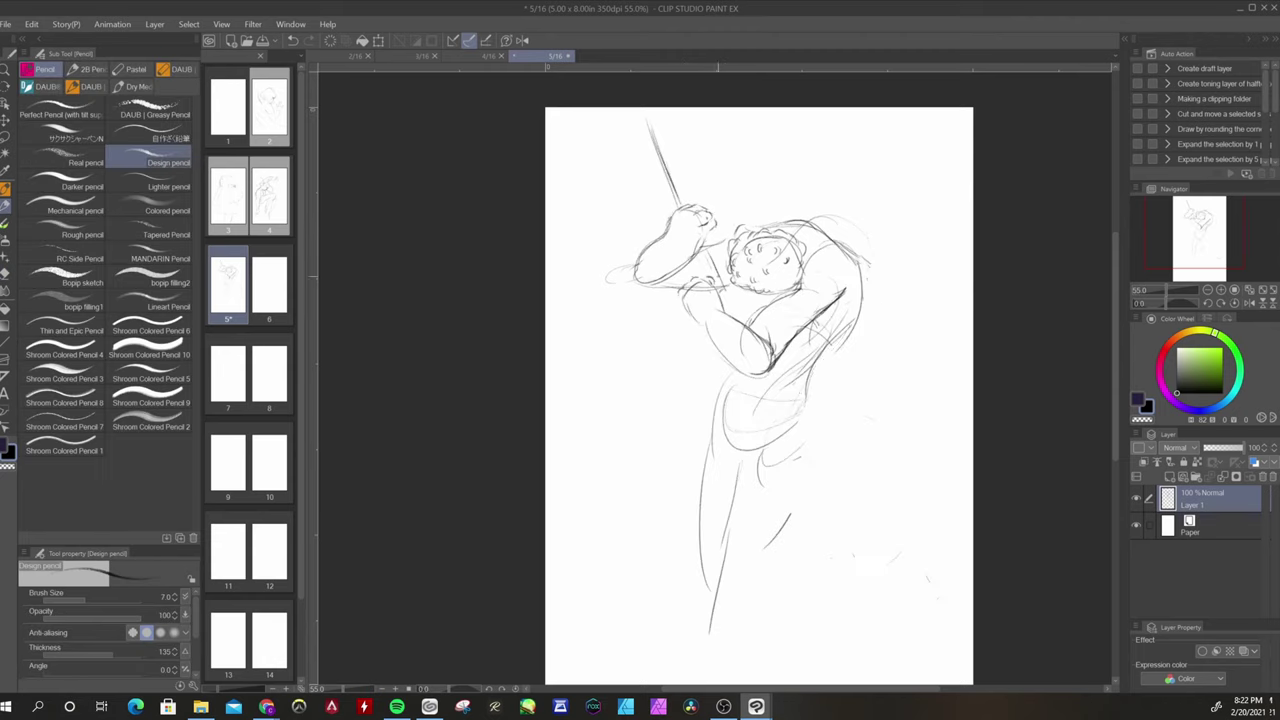
- Strengthen the torso's side contour and sketch two long, narrow standing legs below the hips
drag(846, 330, 806, 388)
drag(720, 386, 698, 580)
mouse_move(844, 340)
mouse_down()
mouse_move(786, 502)
mouse_move(724, 570)
mouse_up()
drag(739, 474, 743, 616)
drag(790, 514, 765, 555)
drag(766, 575, 757, 642)
drag(740, 624, 763, 645)
drag(755, 292, 743, 328)
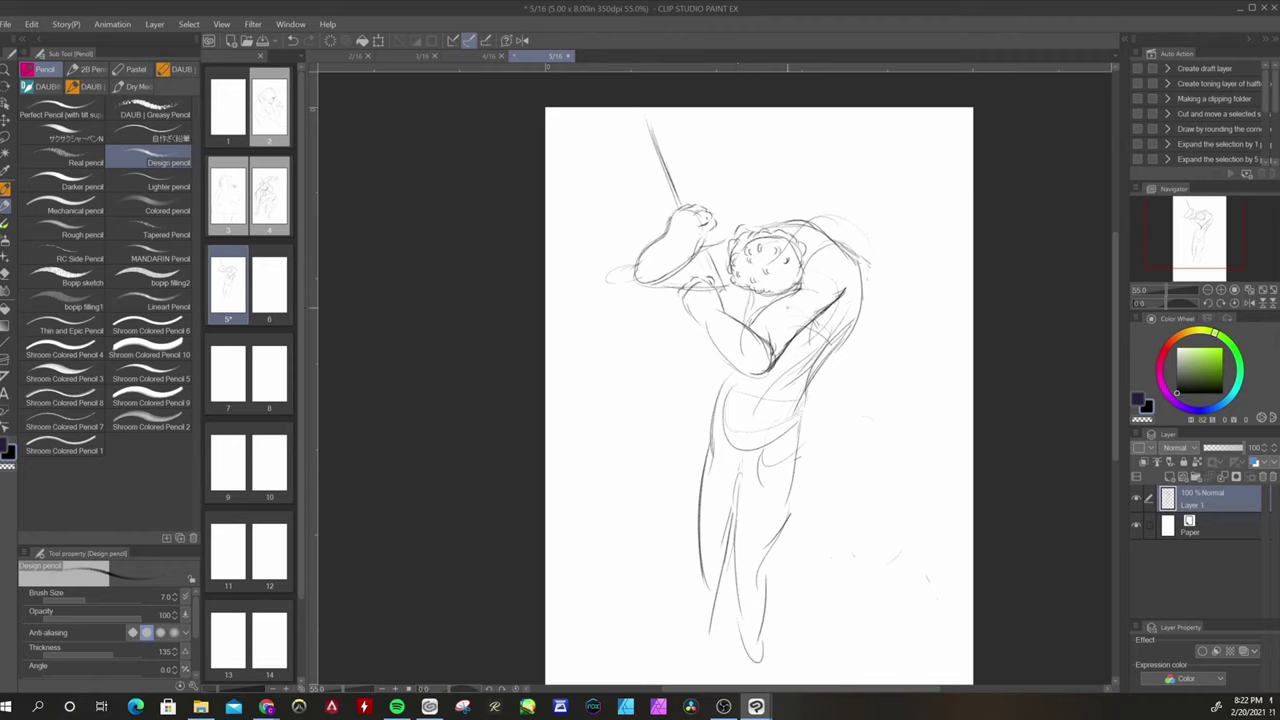
- Undo recent strokes, erase the narrow legs, and redraw a leg with two broad curves tapering downward
drag(797, 226, 822, 242)
key(e)
key(p)
key(ctrl+z)
key(ctrl+z)
key(ctrl+z)
key(ctrl+z)
key(e)
drag(712, 410, 742, 610)
key(p)
drag(728, 478, 715, 630)
drag(788, 484, 742, 616)
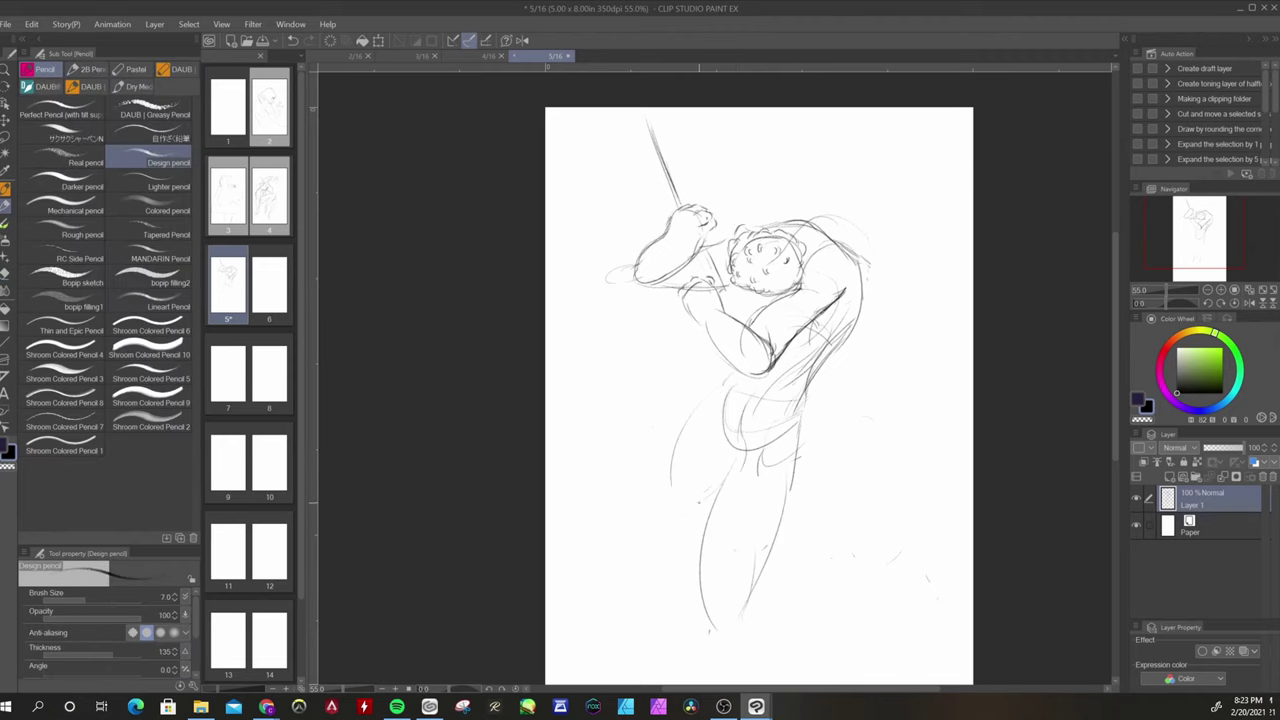
- Sketch a second leg stepping outward from the hip, with a bent knee and a lower leg reaching down
mouse_move(694, 405)
mouse_down()
mouse_move(650, 495)
mouse_move(640, 570)
mouse_up()
key(e)
key(p)
drag(724, 388, 616, 490)
drag(642, 505, 638, 594)
drag(606, 524, 630, 626)
mouse_move(640, 594)
mouse_down()
mouse_move(650, 614)
mouse_move(632, 660)
mouse_up()
drag(624, 616, 634, 672)
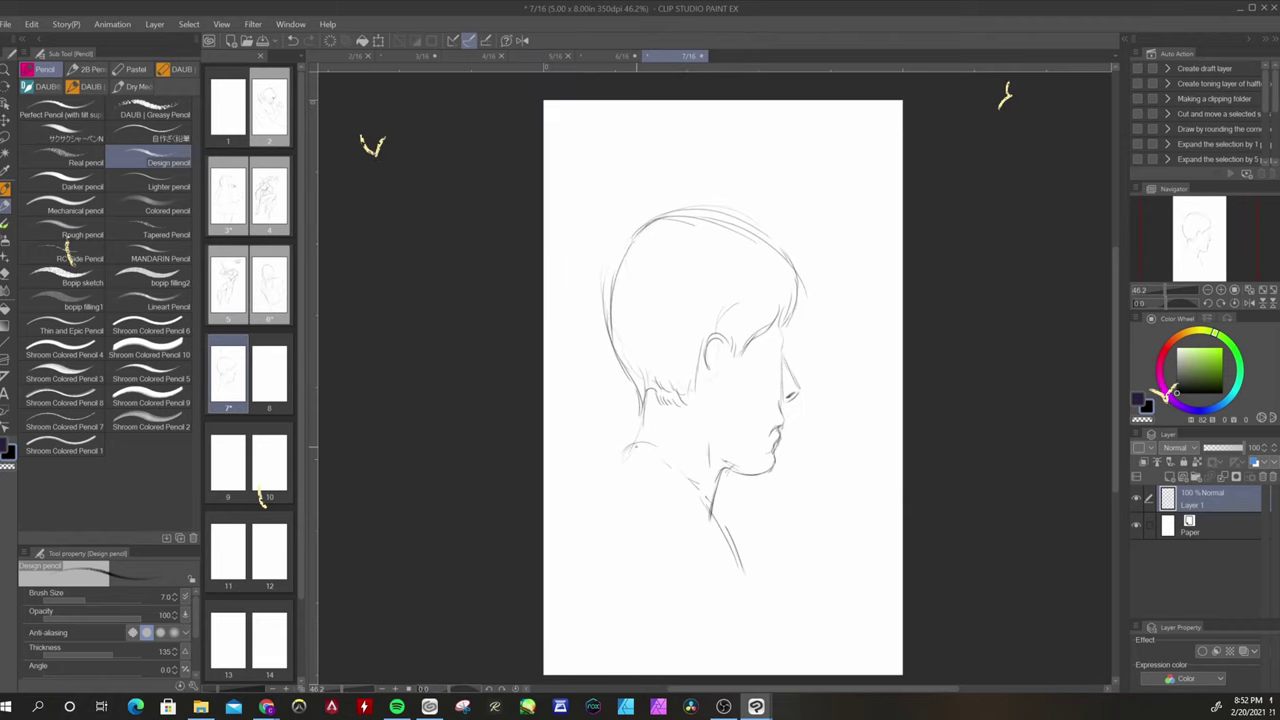
- Sketch the shoulder and upper arm below the neck of the profile portrait on page 7
mouse_move(609, 489)
mouse_down()
mouse_move(700, 511)
mouse_move(748, 575)
mouse_move(756, 614)
mouse_up()
drag(682, 535, 683, 593)
drag(724, 542, 694, 672)
- Add a lock of hair inside the head outline, draw the eye line in profile, and switch to the Hard eraser
drag(657, 252, 656, 296)
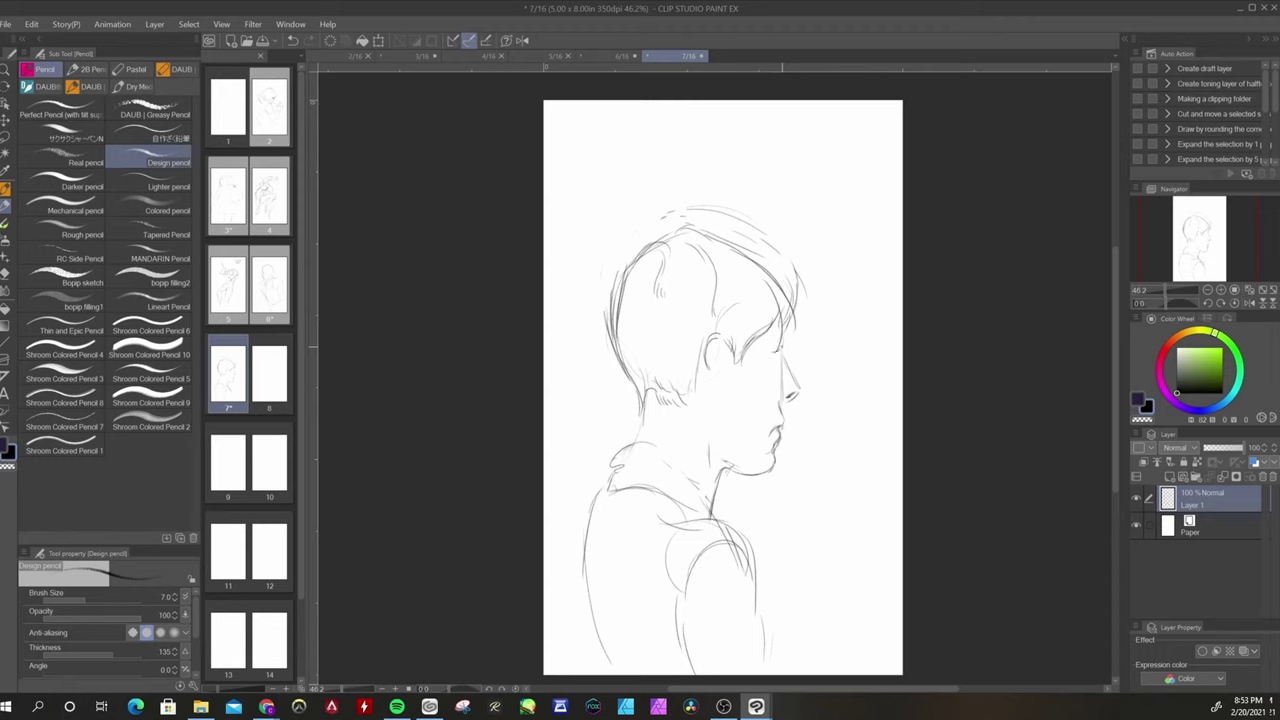
drag(788, 348, 775, 353)
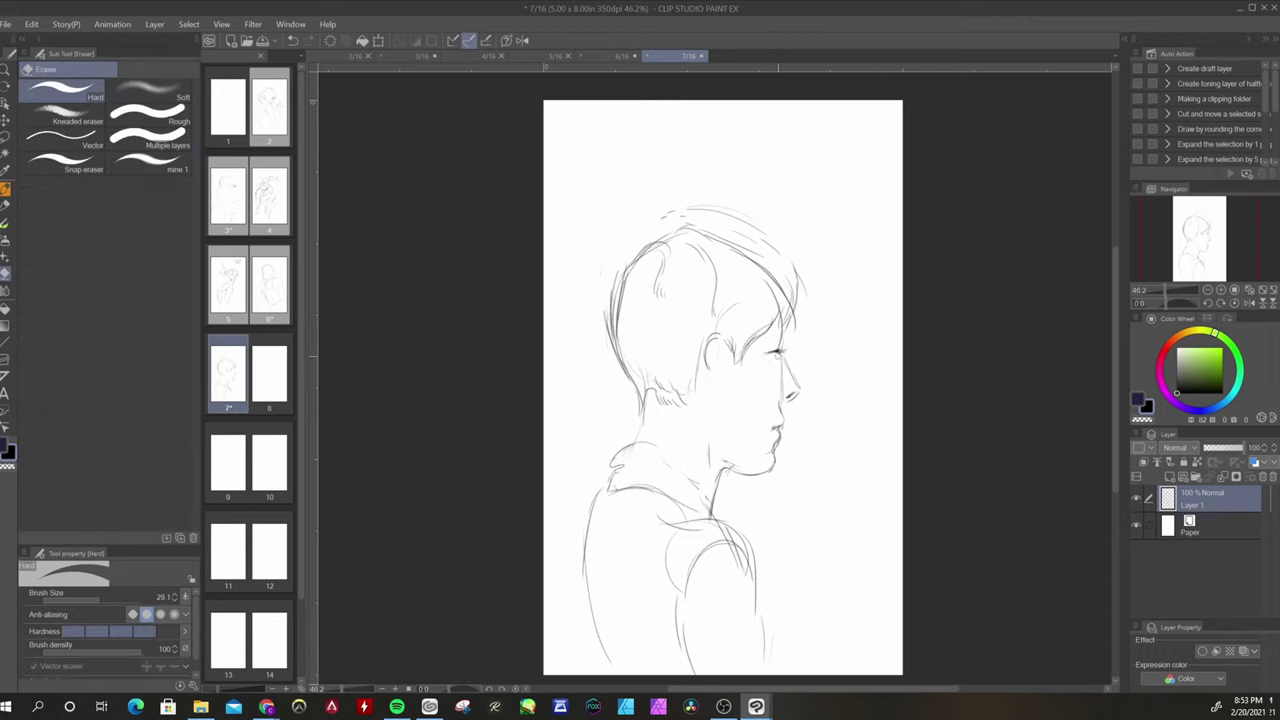
key(e)
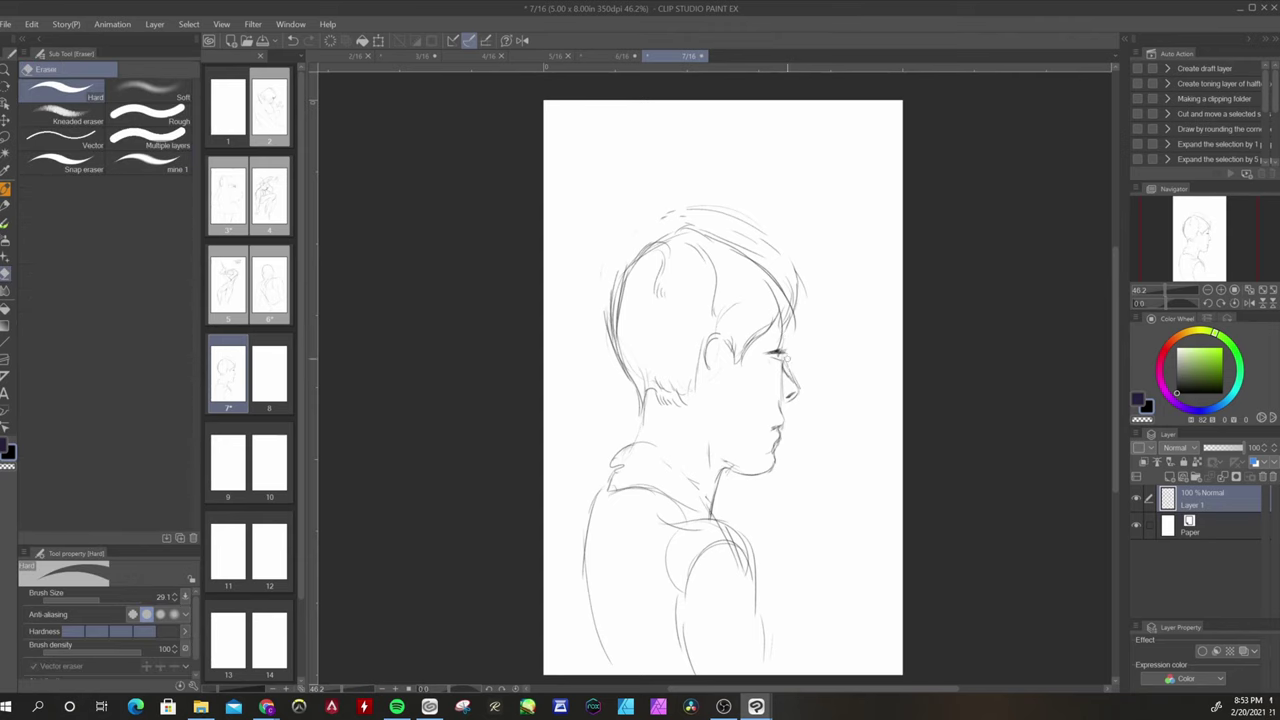